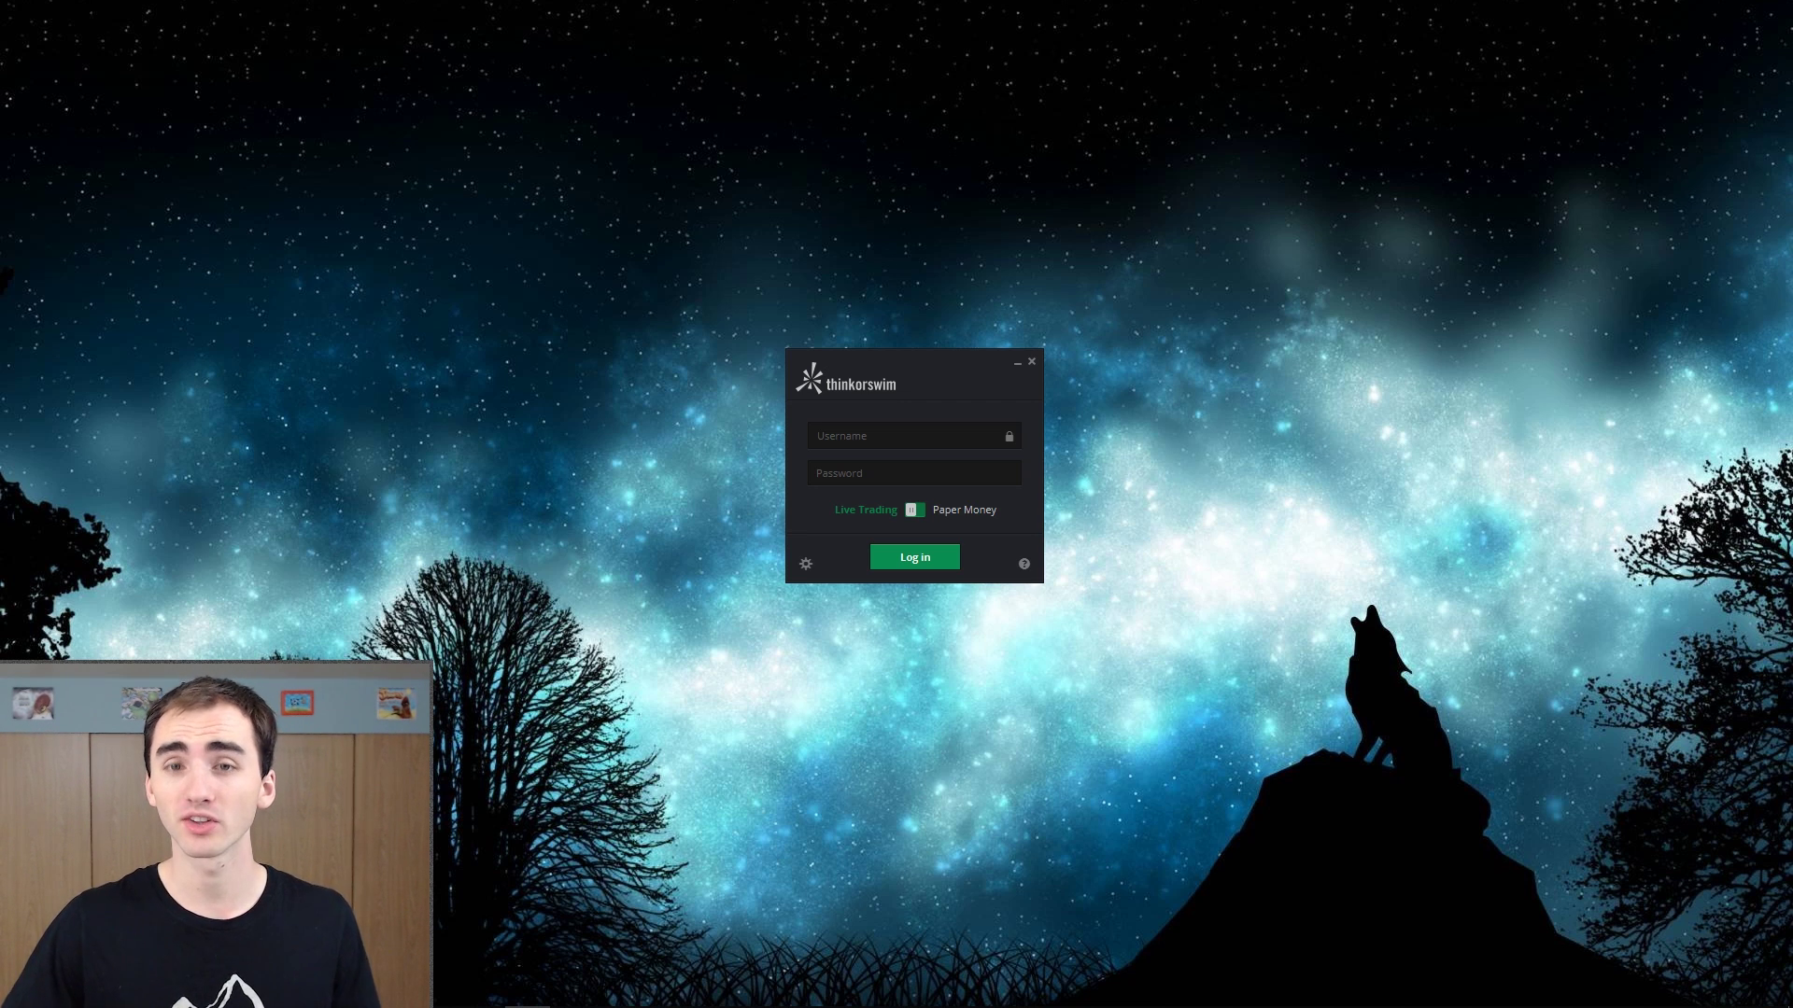
Review the maximum memory options in the login settings, save with 12288 Mb selected, and proceed to log in.
left_click(805, 565)
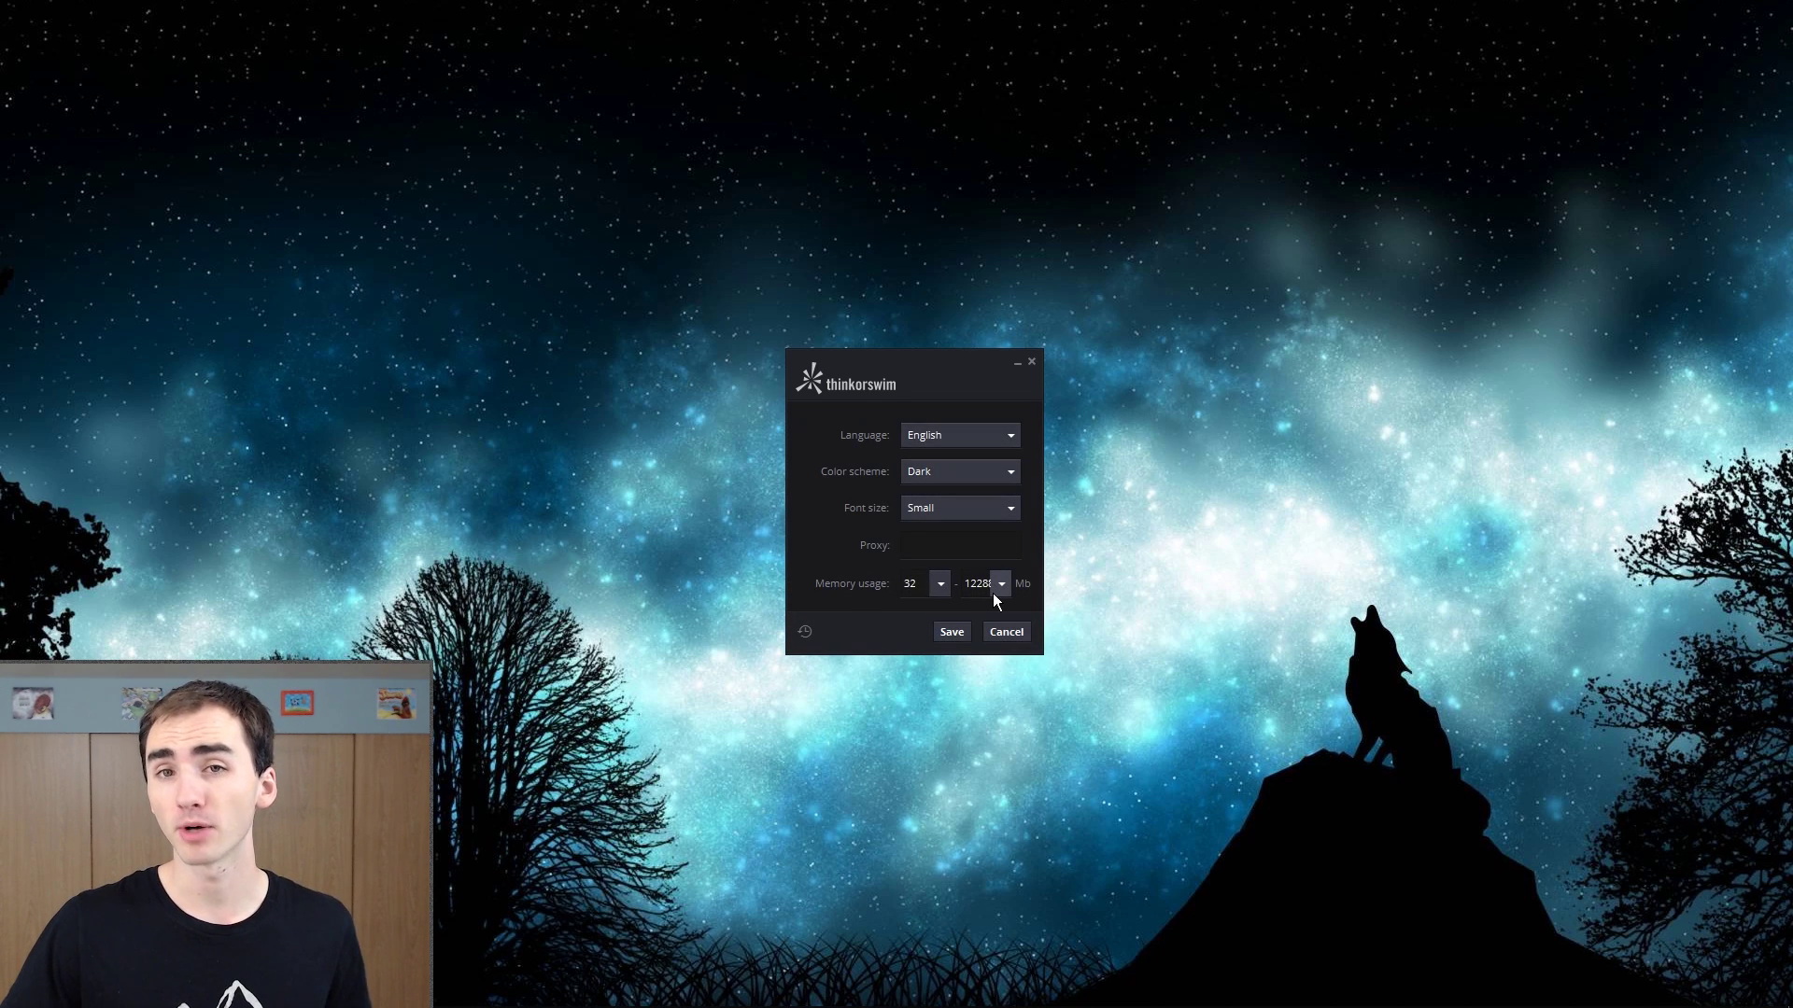
left_click(998, 587)
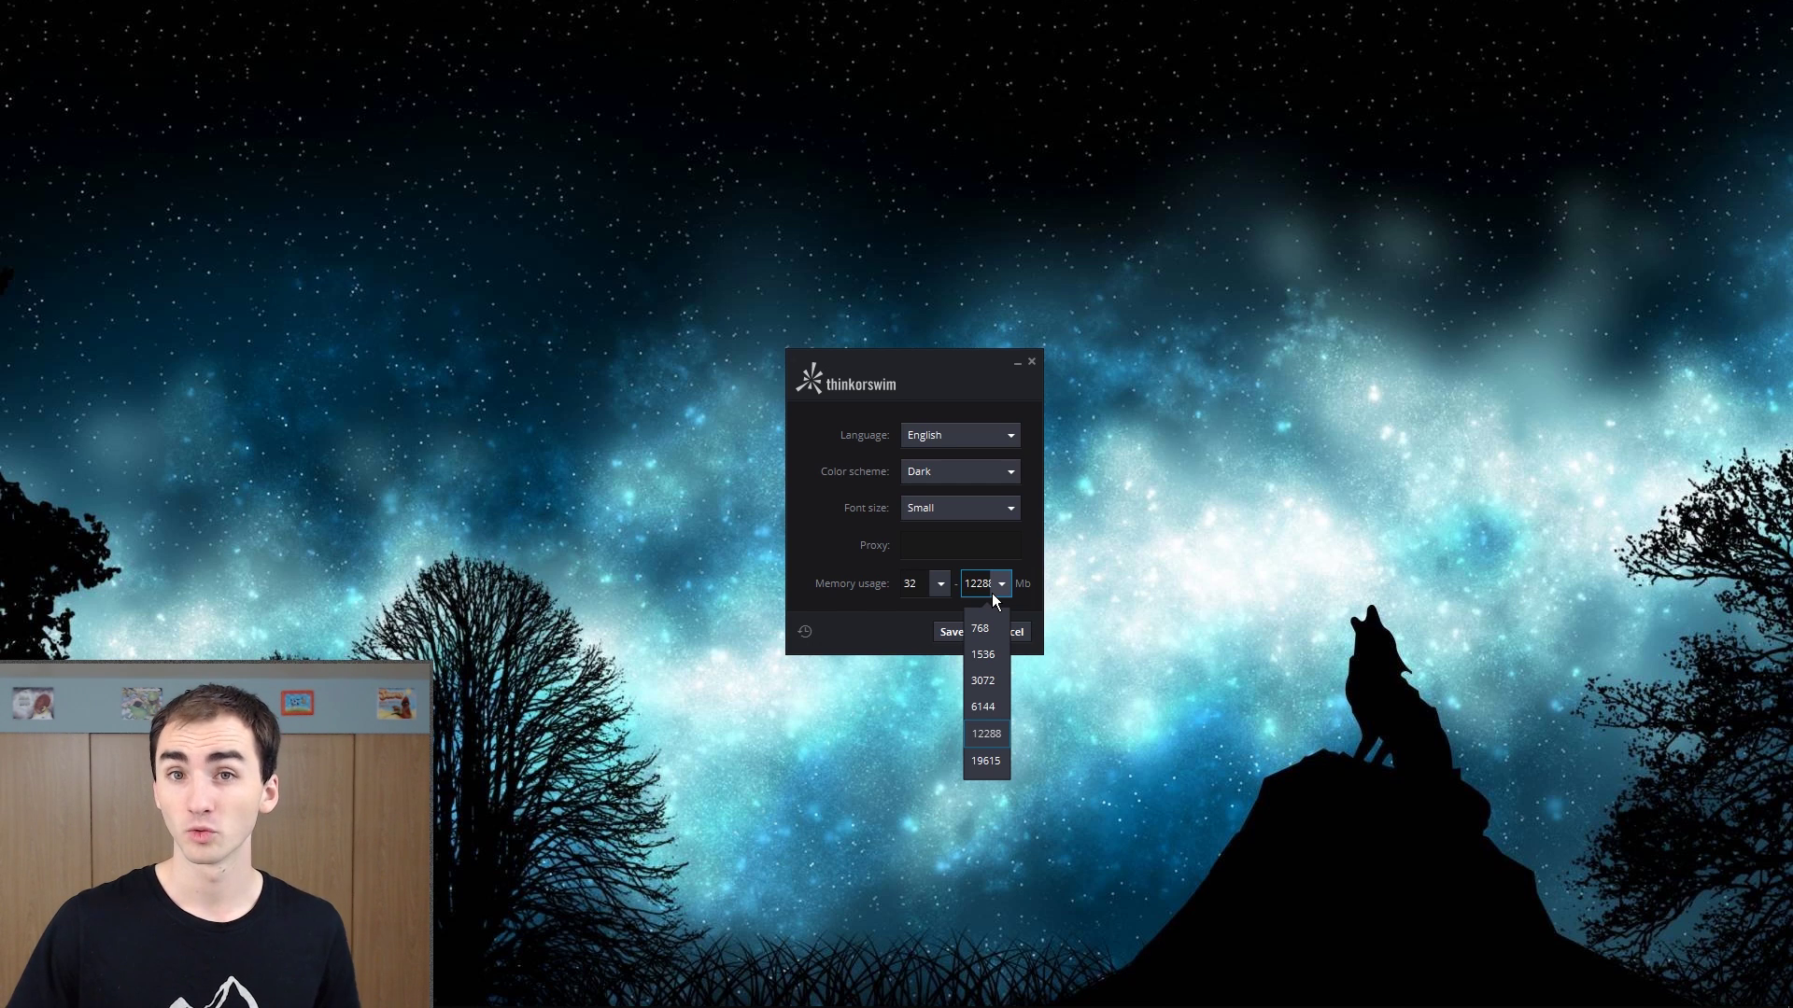
left_click(992, 592)
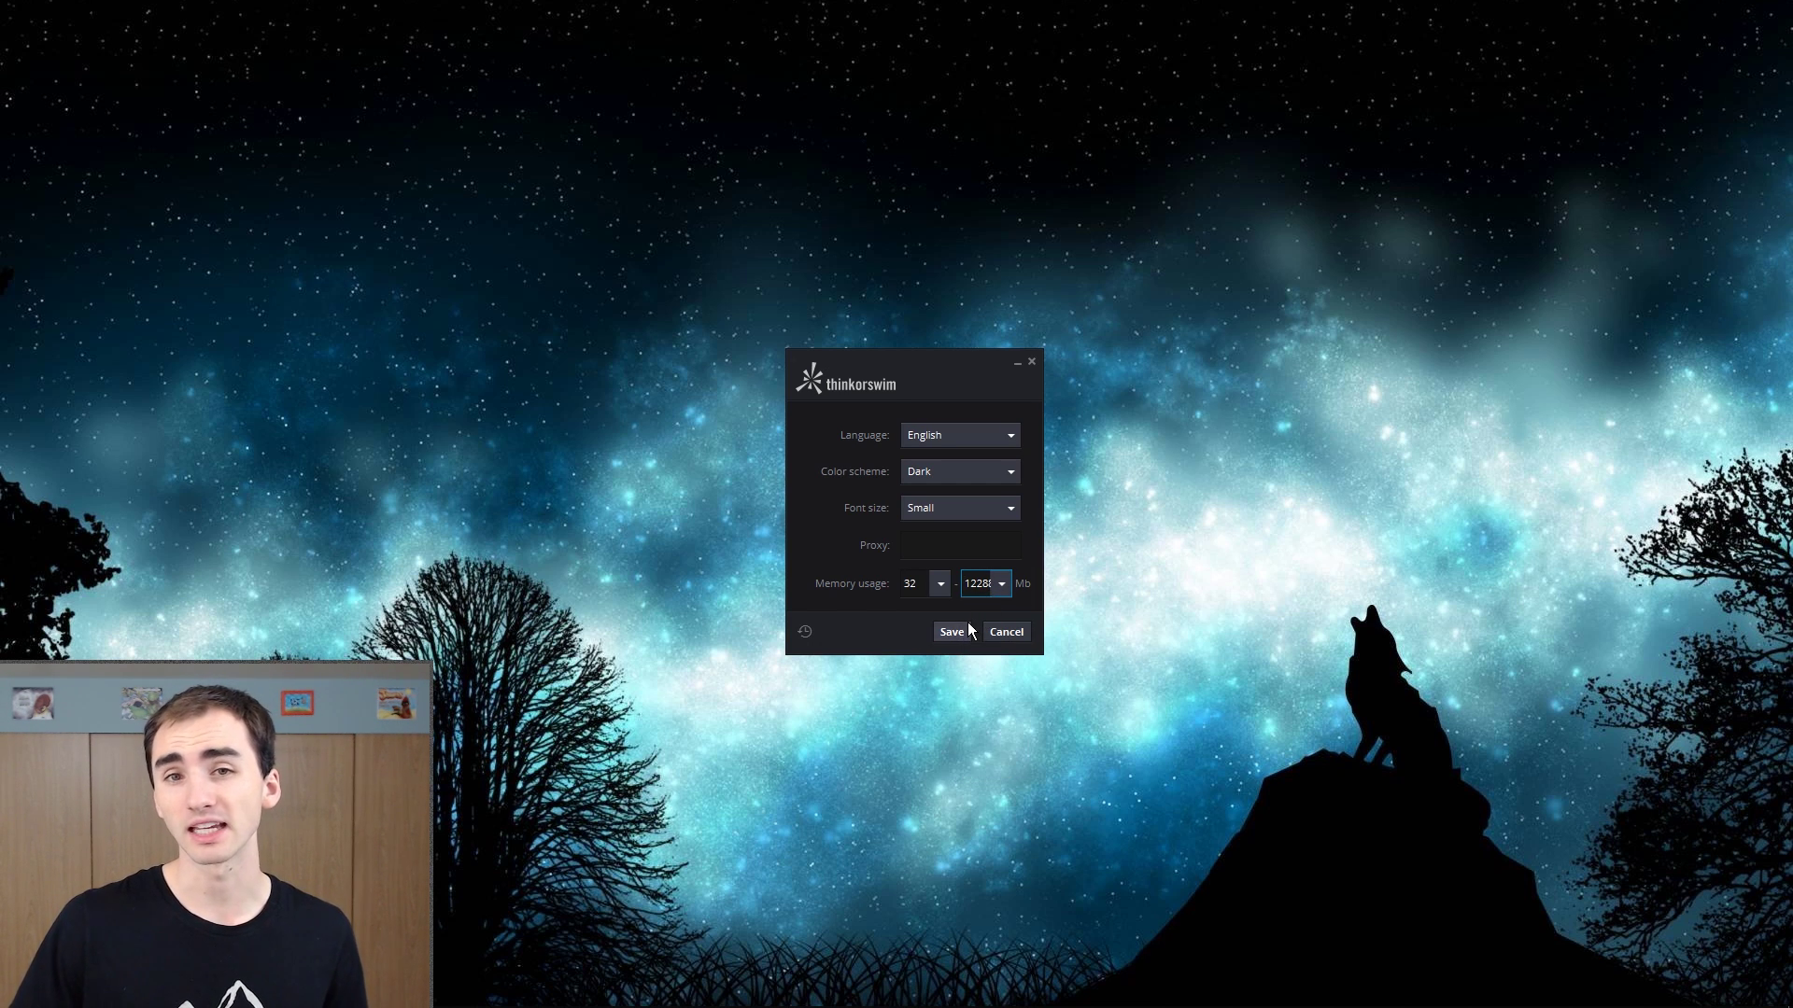
left_click(968, 628)
left_click(873, 442)
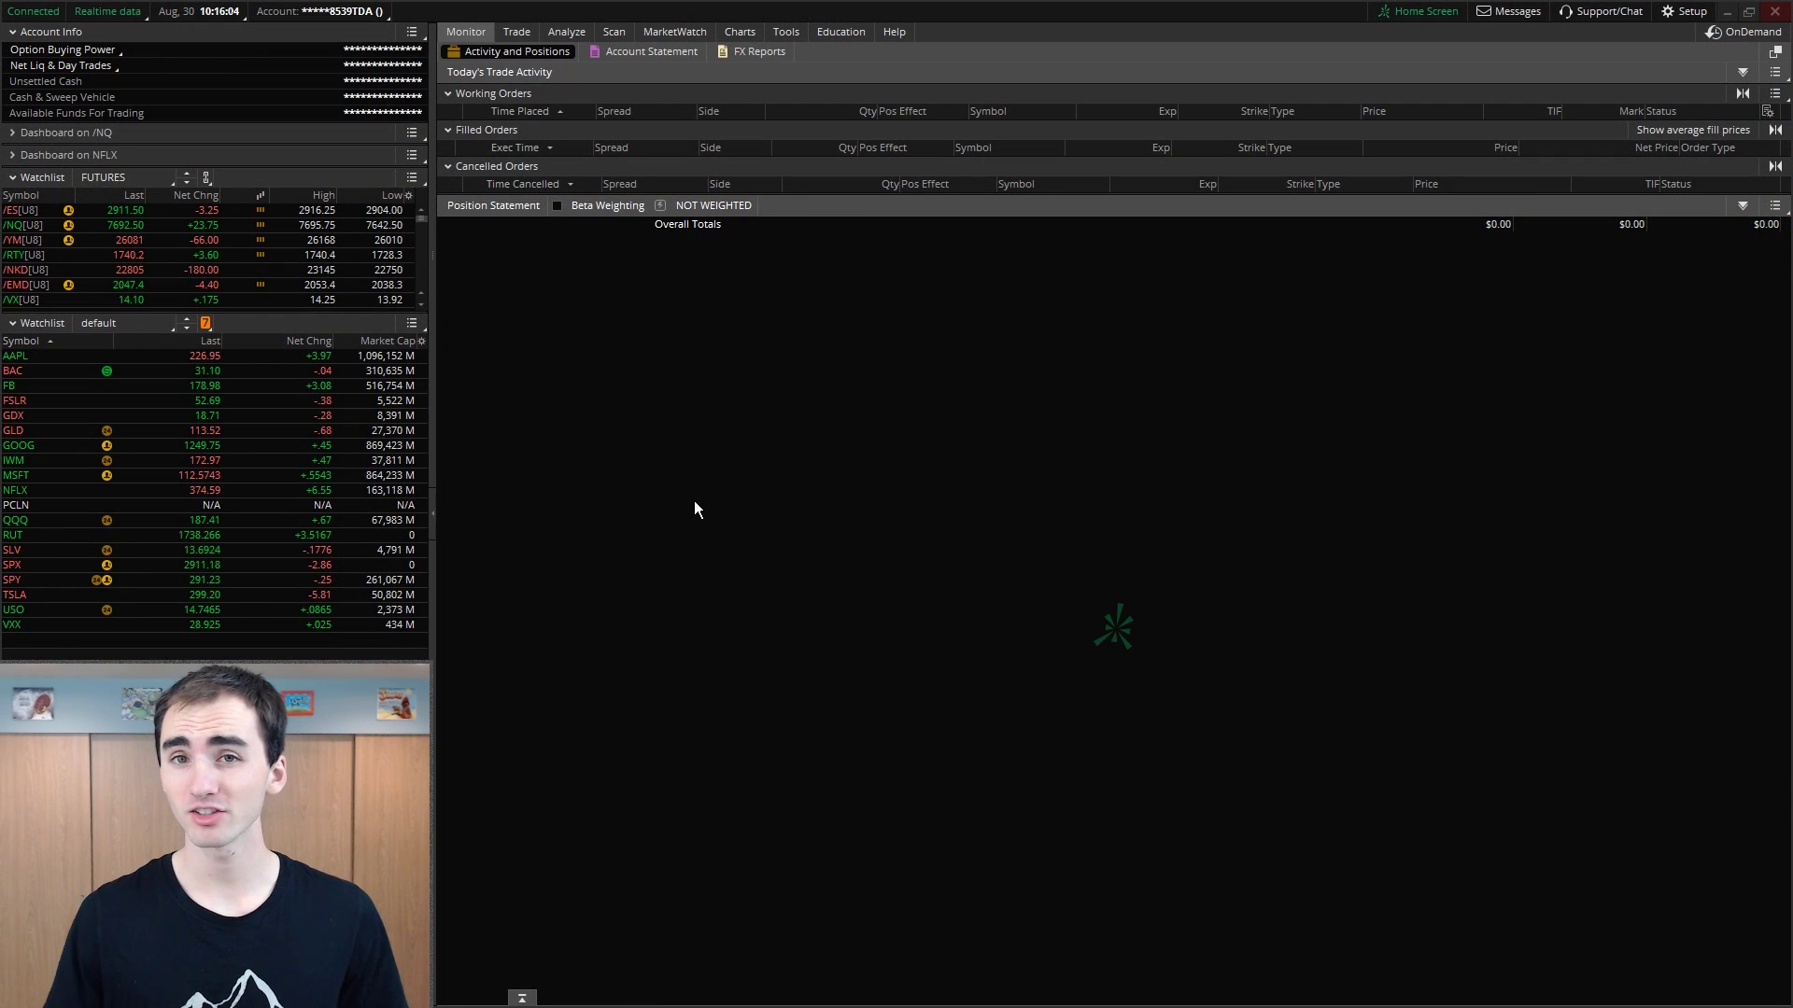
Enable OnDemand replay mode and reveal the masked balances of the virtual account.
left_click(1713, 34)
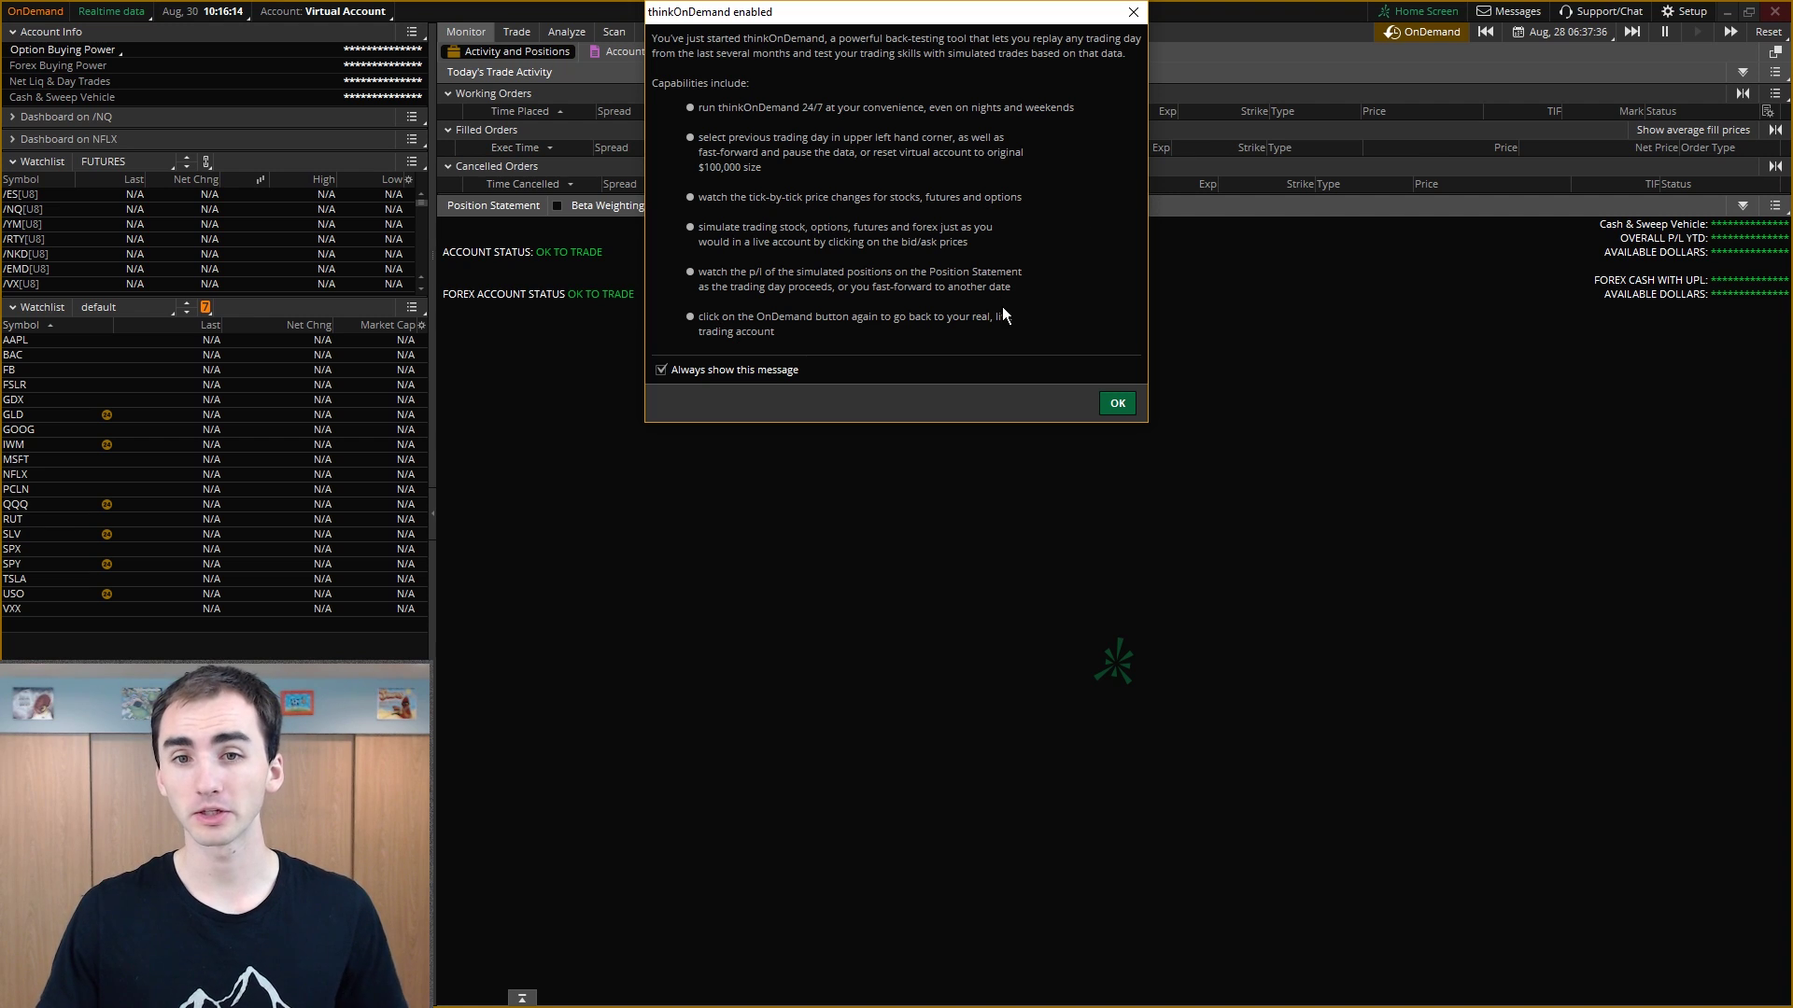
left_click(1120, 403)
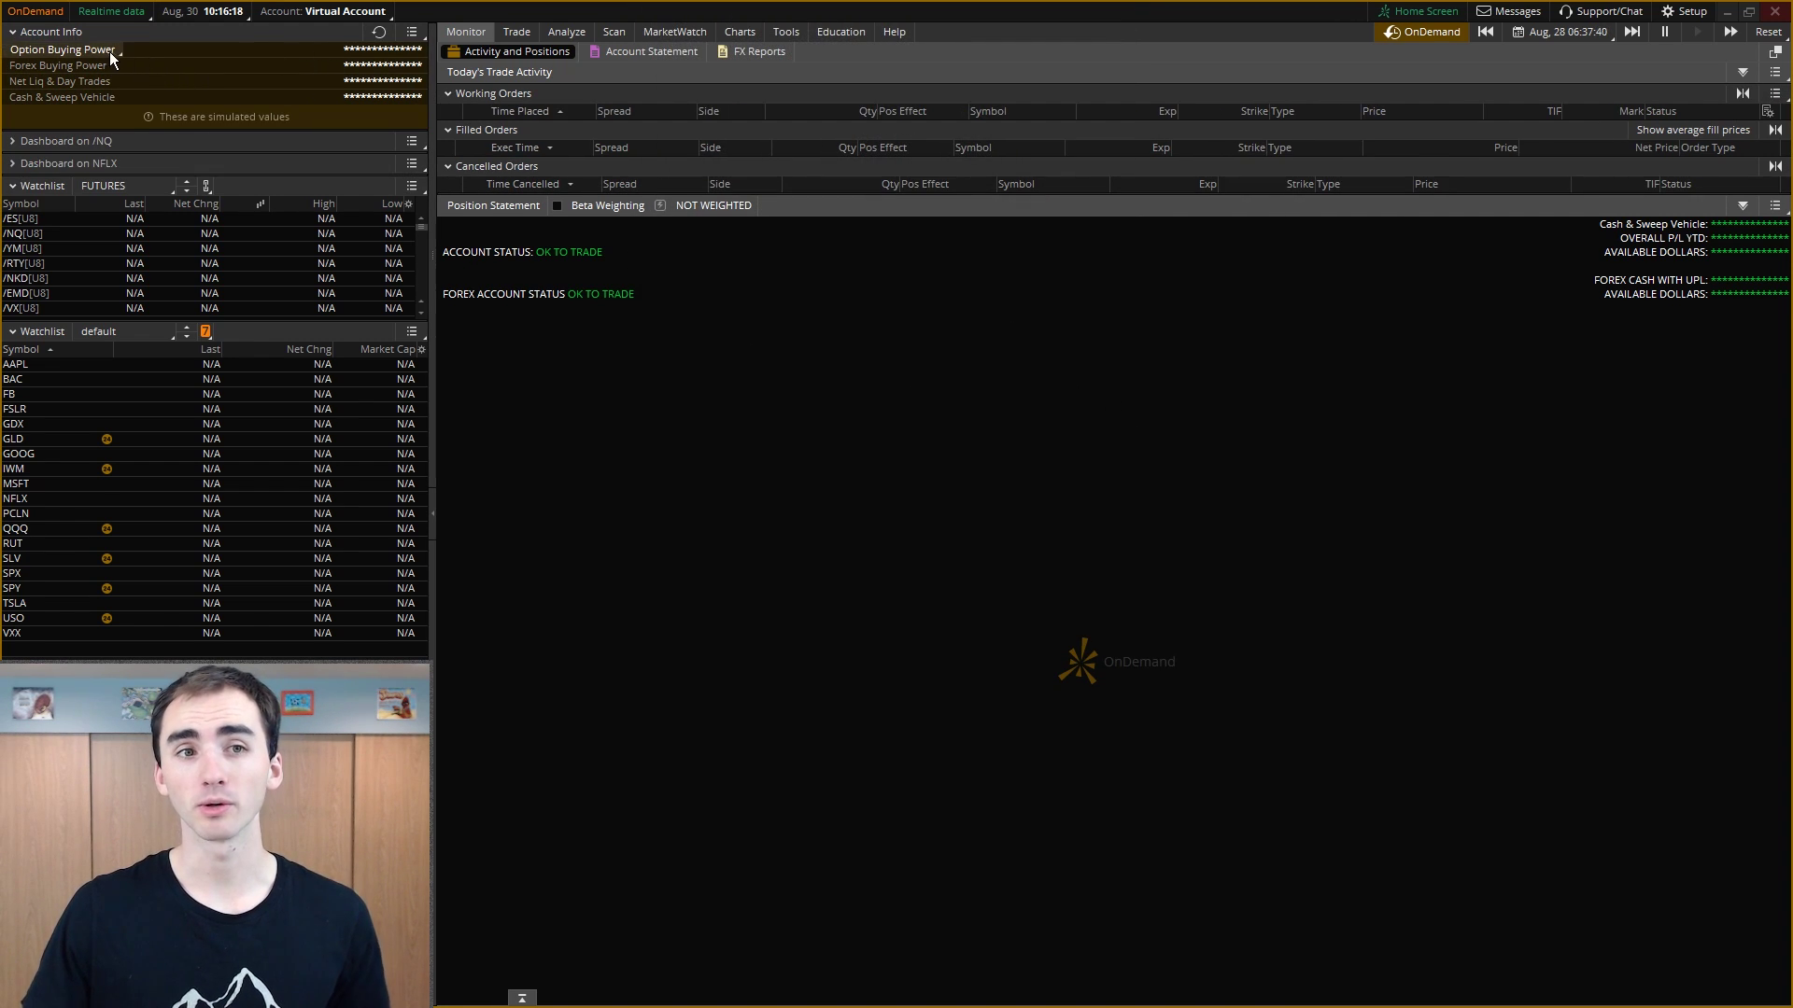
mouse_move(107, 49)
left_click(186, 70)
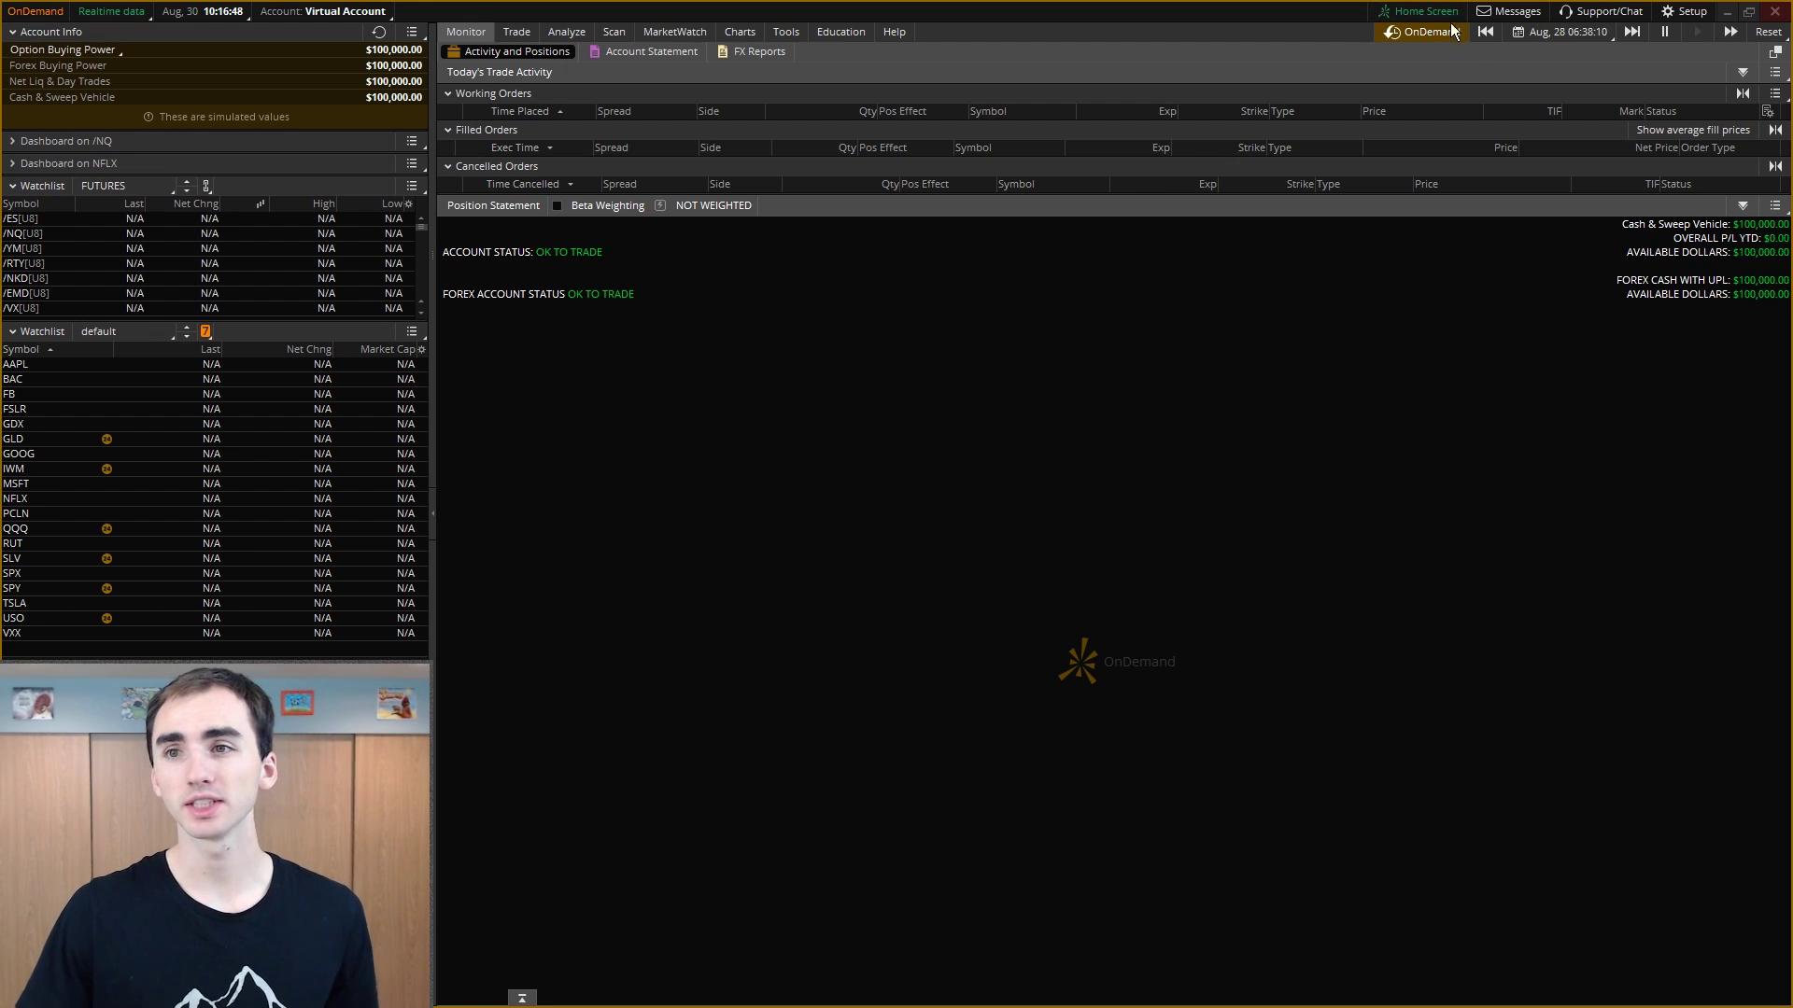
Look at the OnDemand date picker and bring up the NFLX price chart.
left_click(1578, 37)
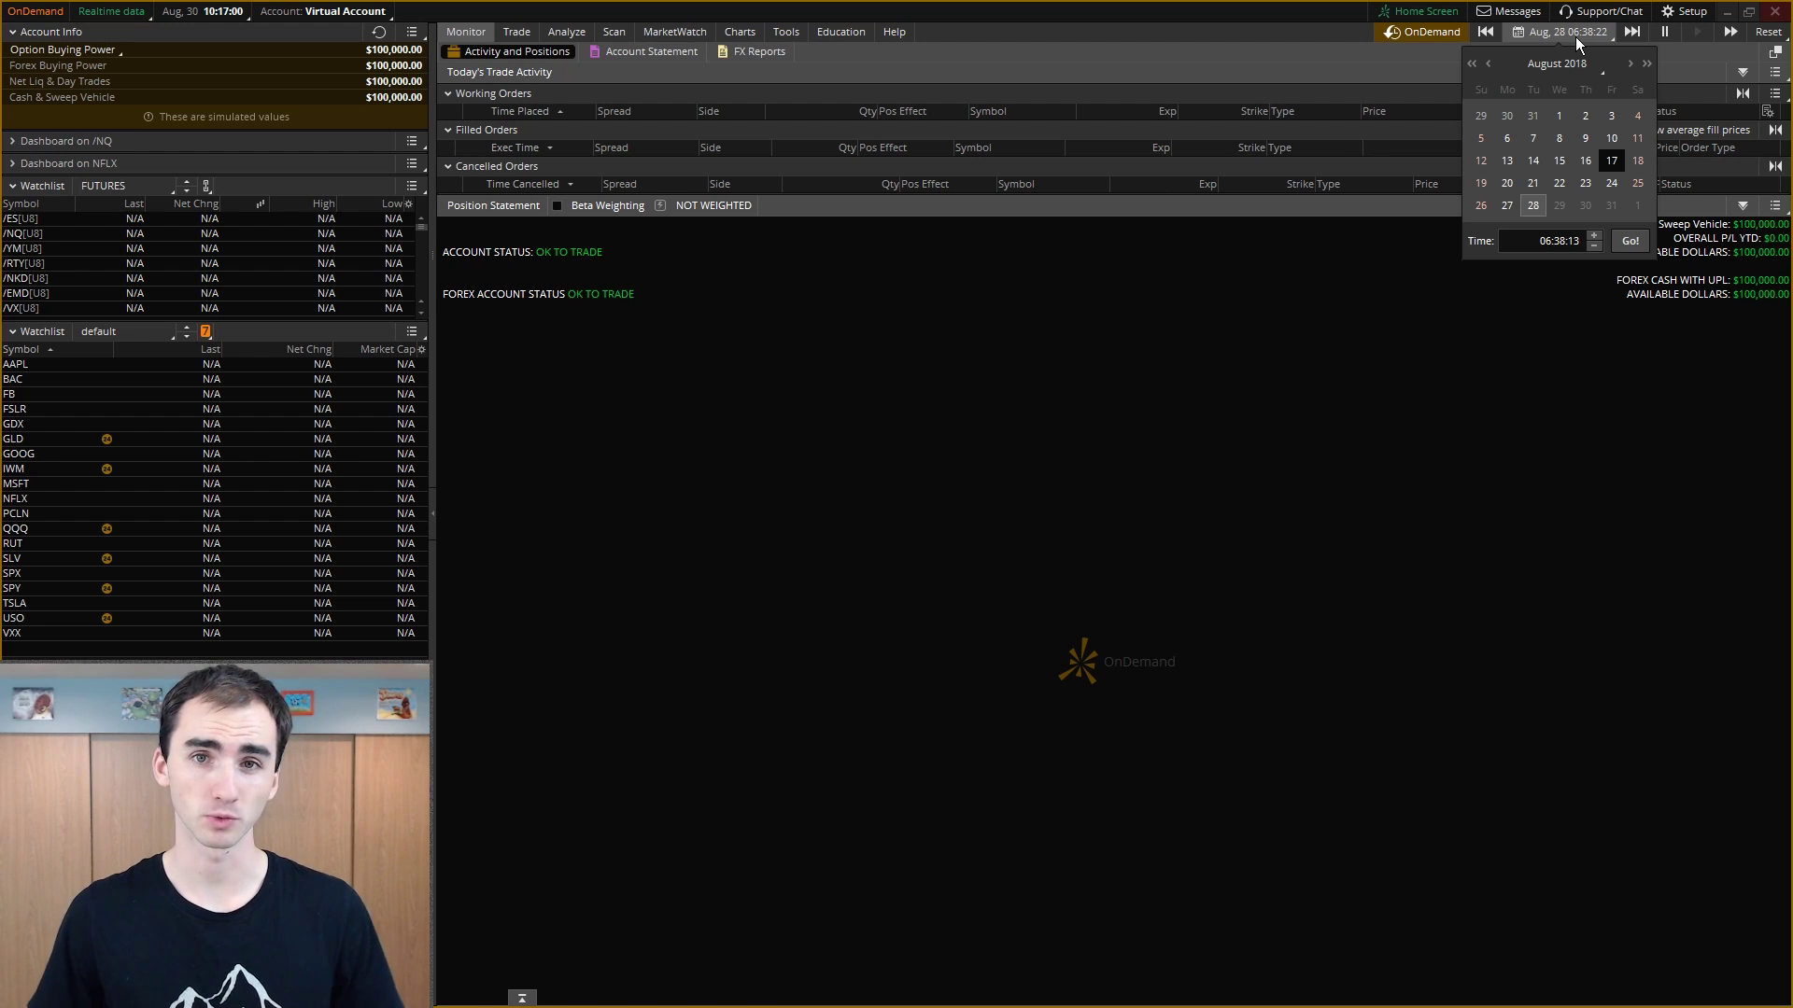
left_click(738, 32)
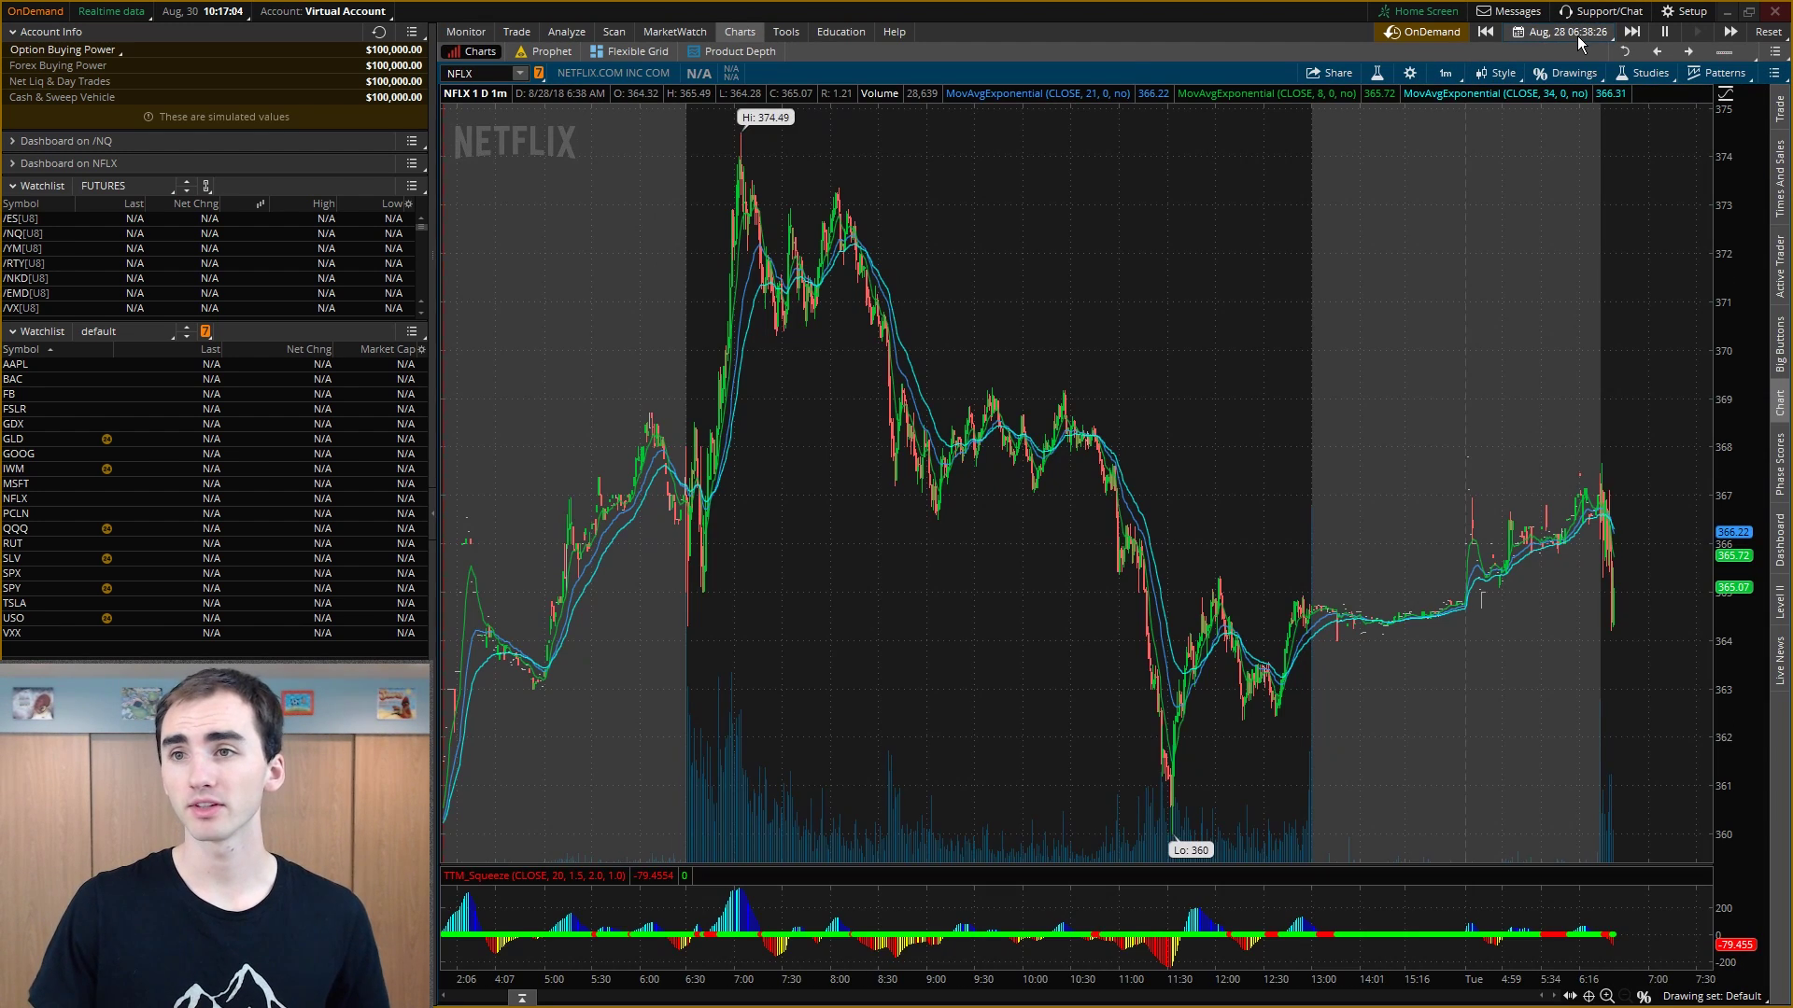
left_click(1579, 38)
left_click(1577, 36)
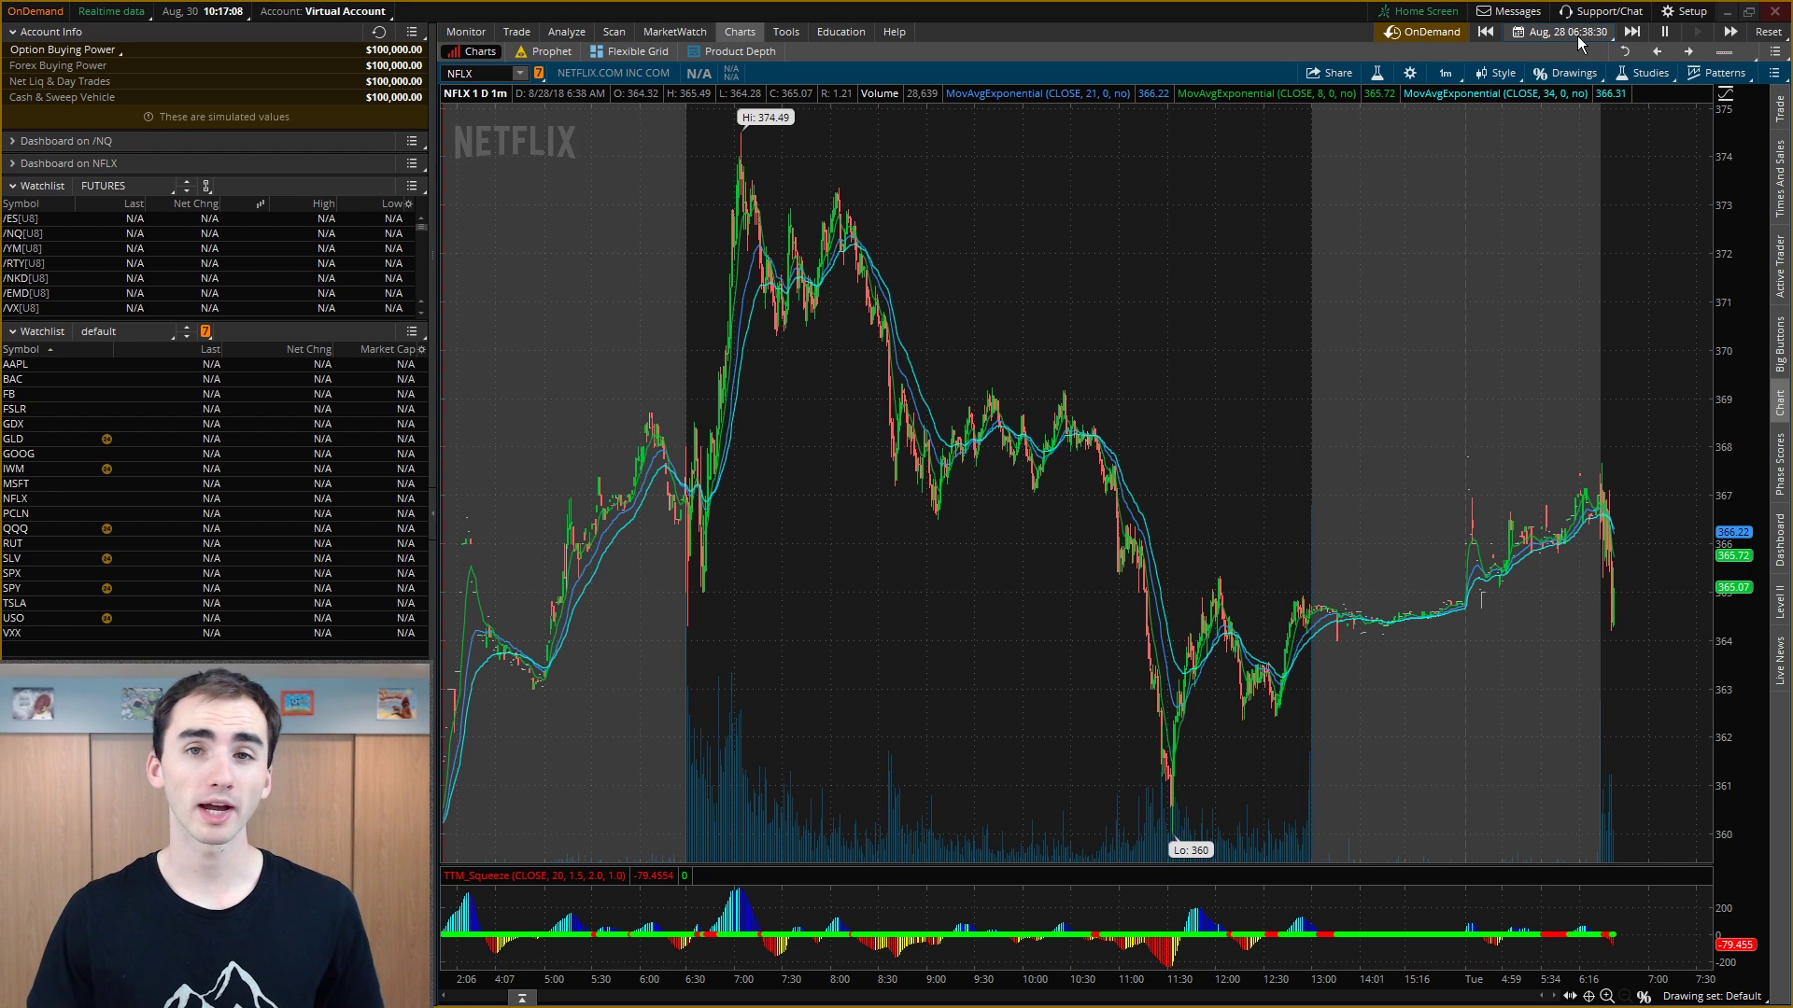
Browse the months offered in the OnDemand replay calendar, keeping August 2018 selected.
left_click(1577, 36)
left_click(1589, 63)
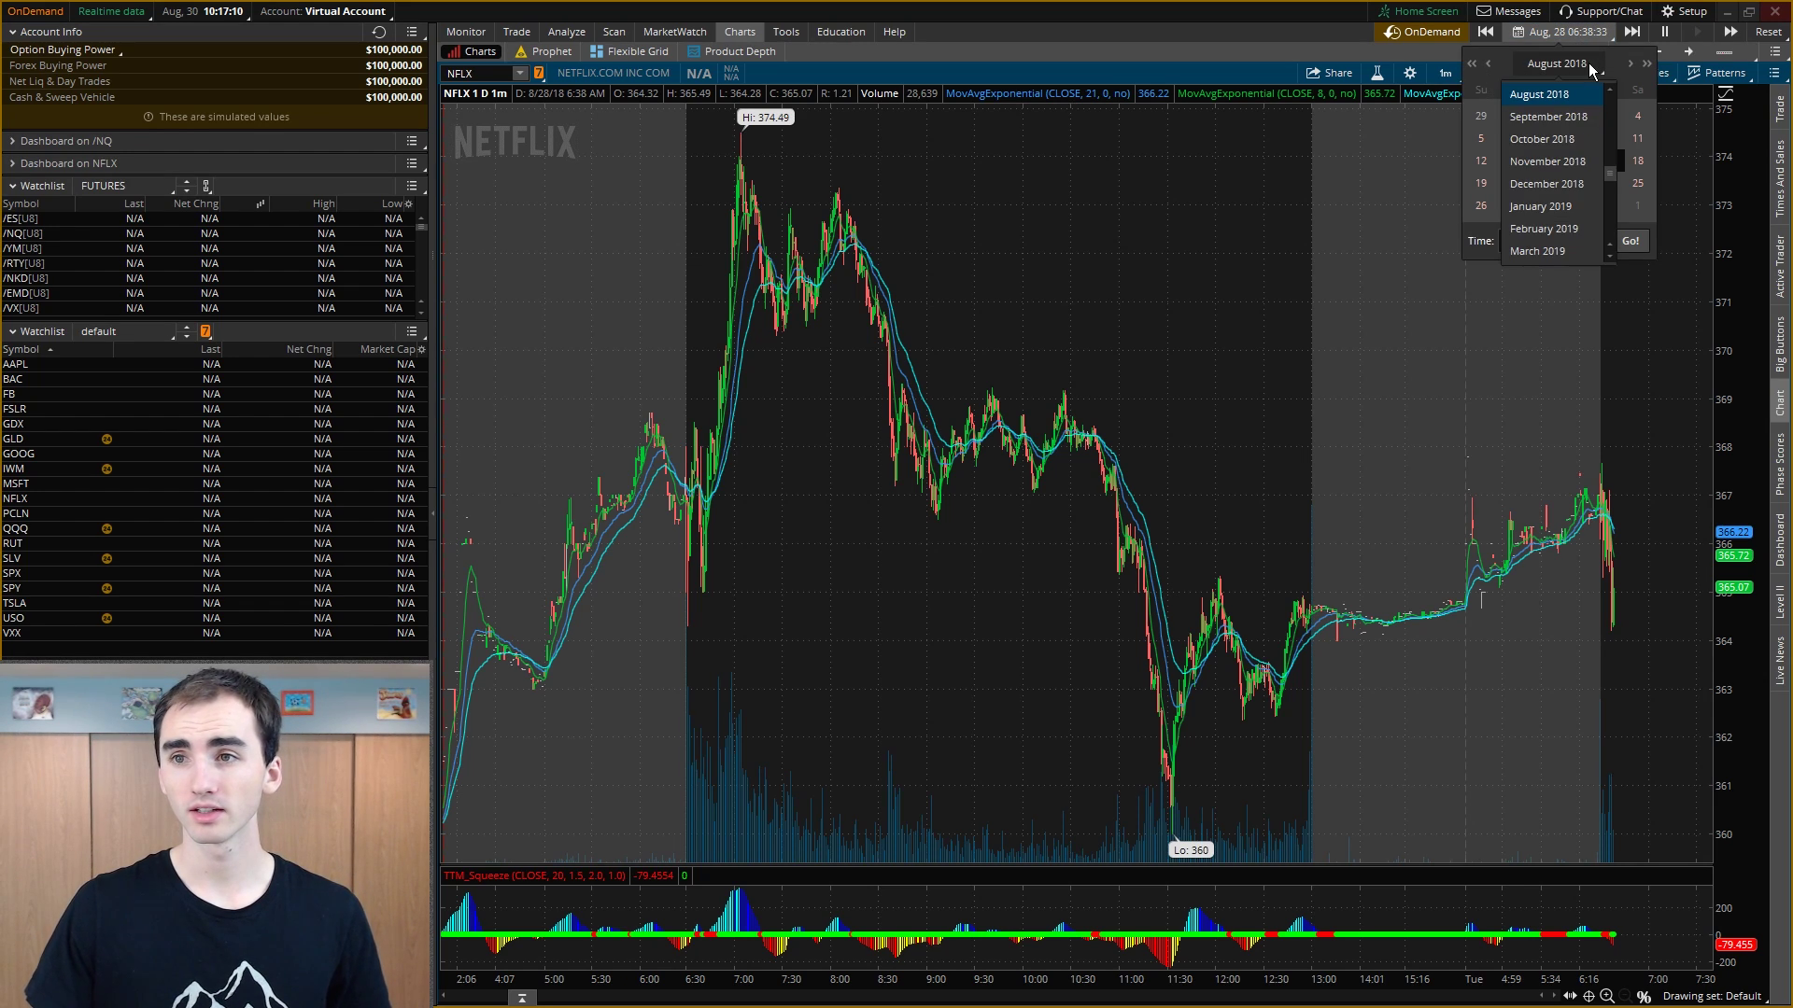
scroll(1555, 140, "up", 3)
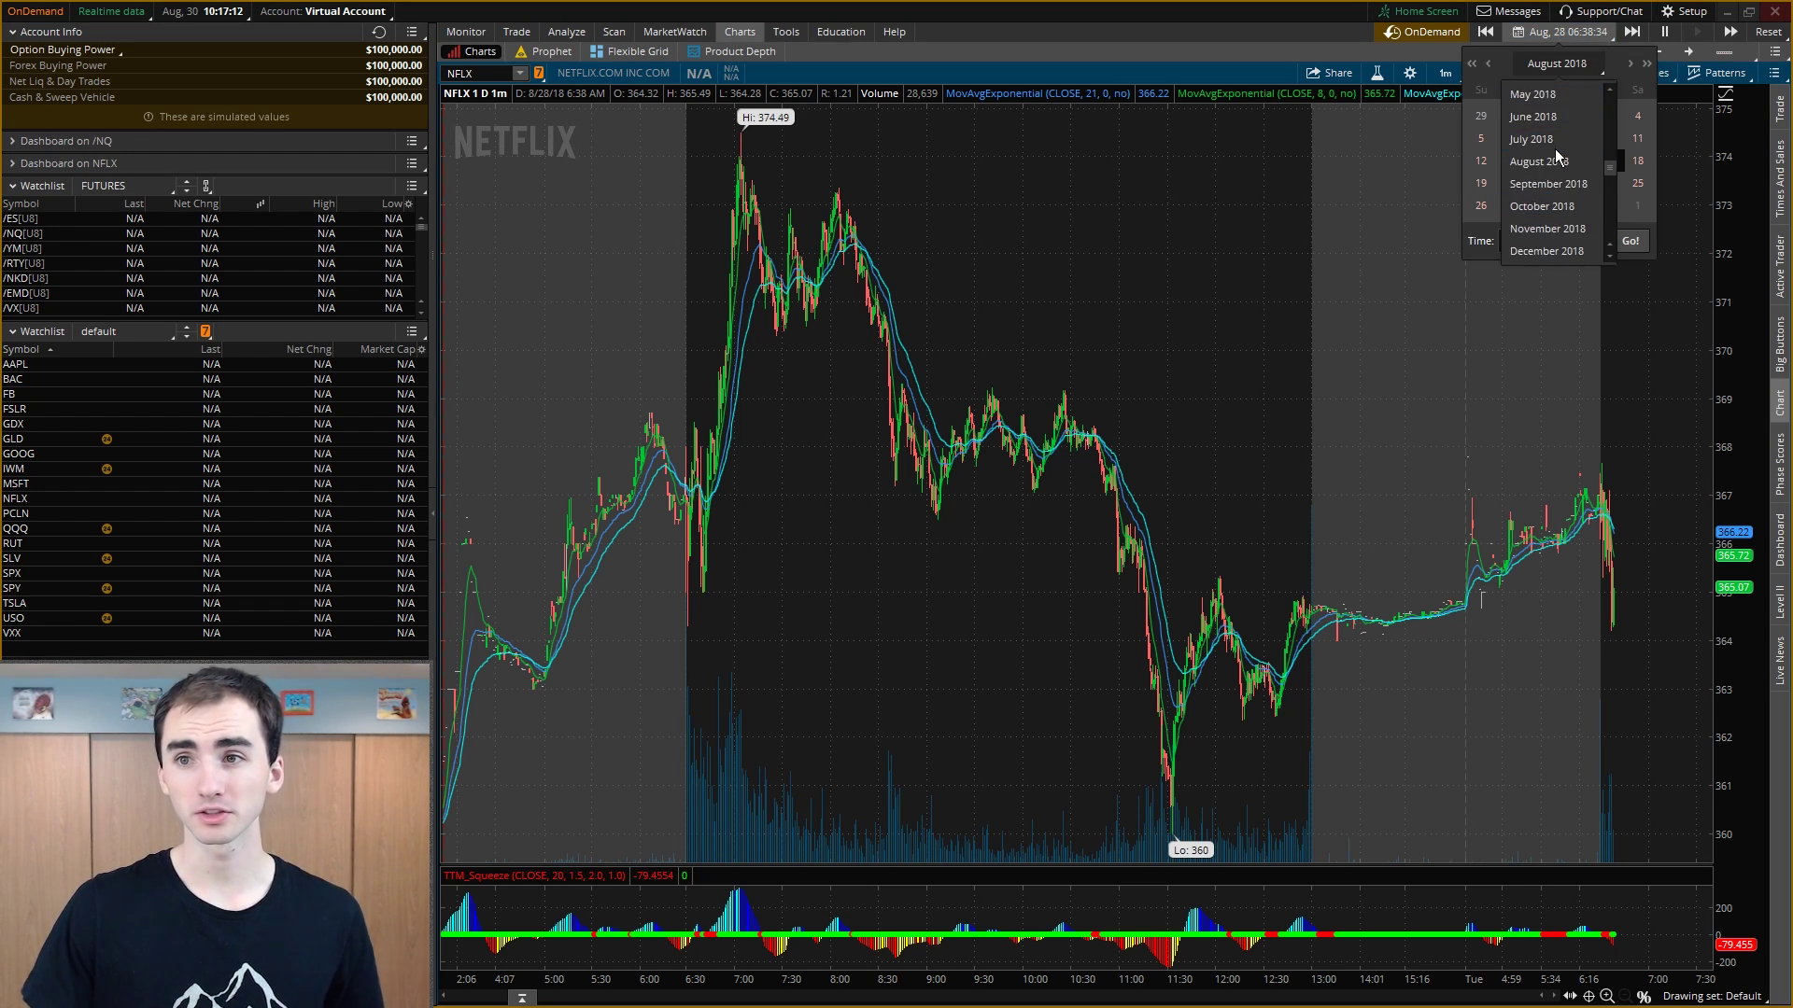
scroll(1552, 208, "down", 8)
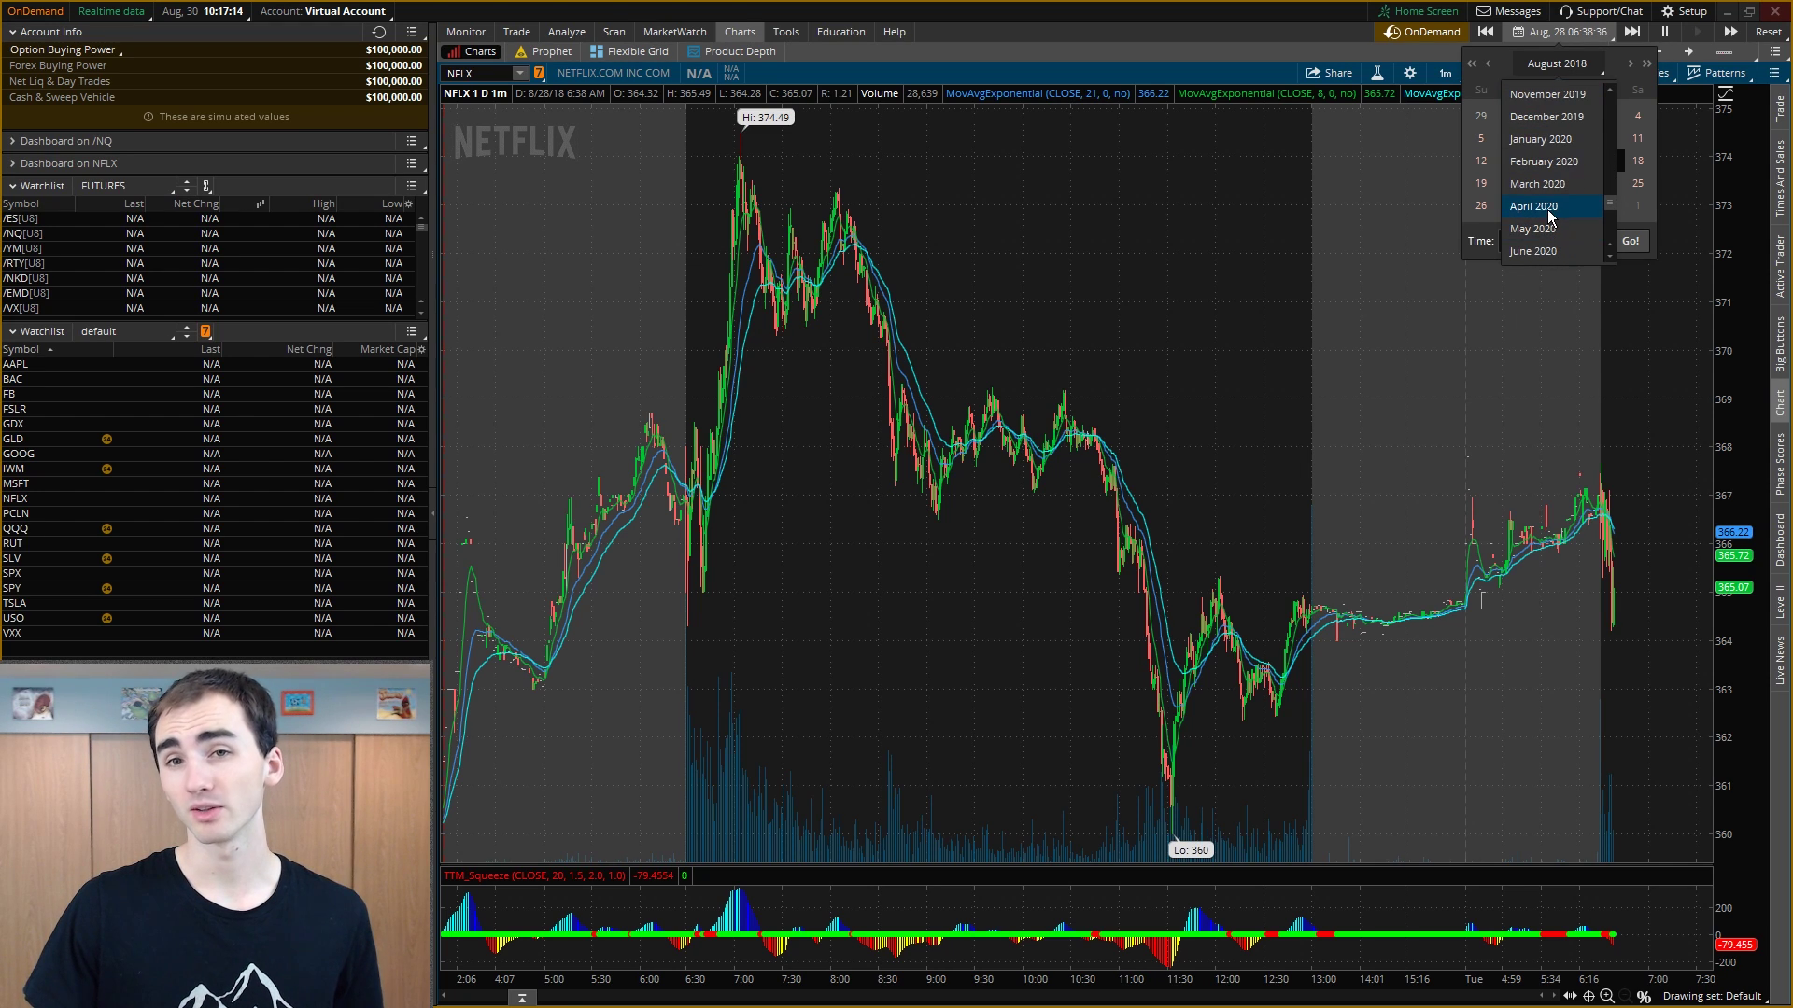
left_click(1577, 74)
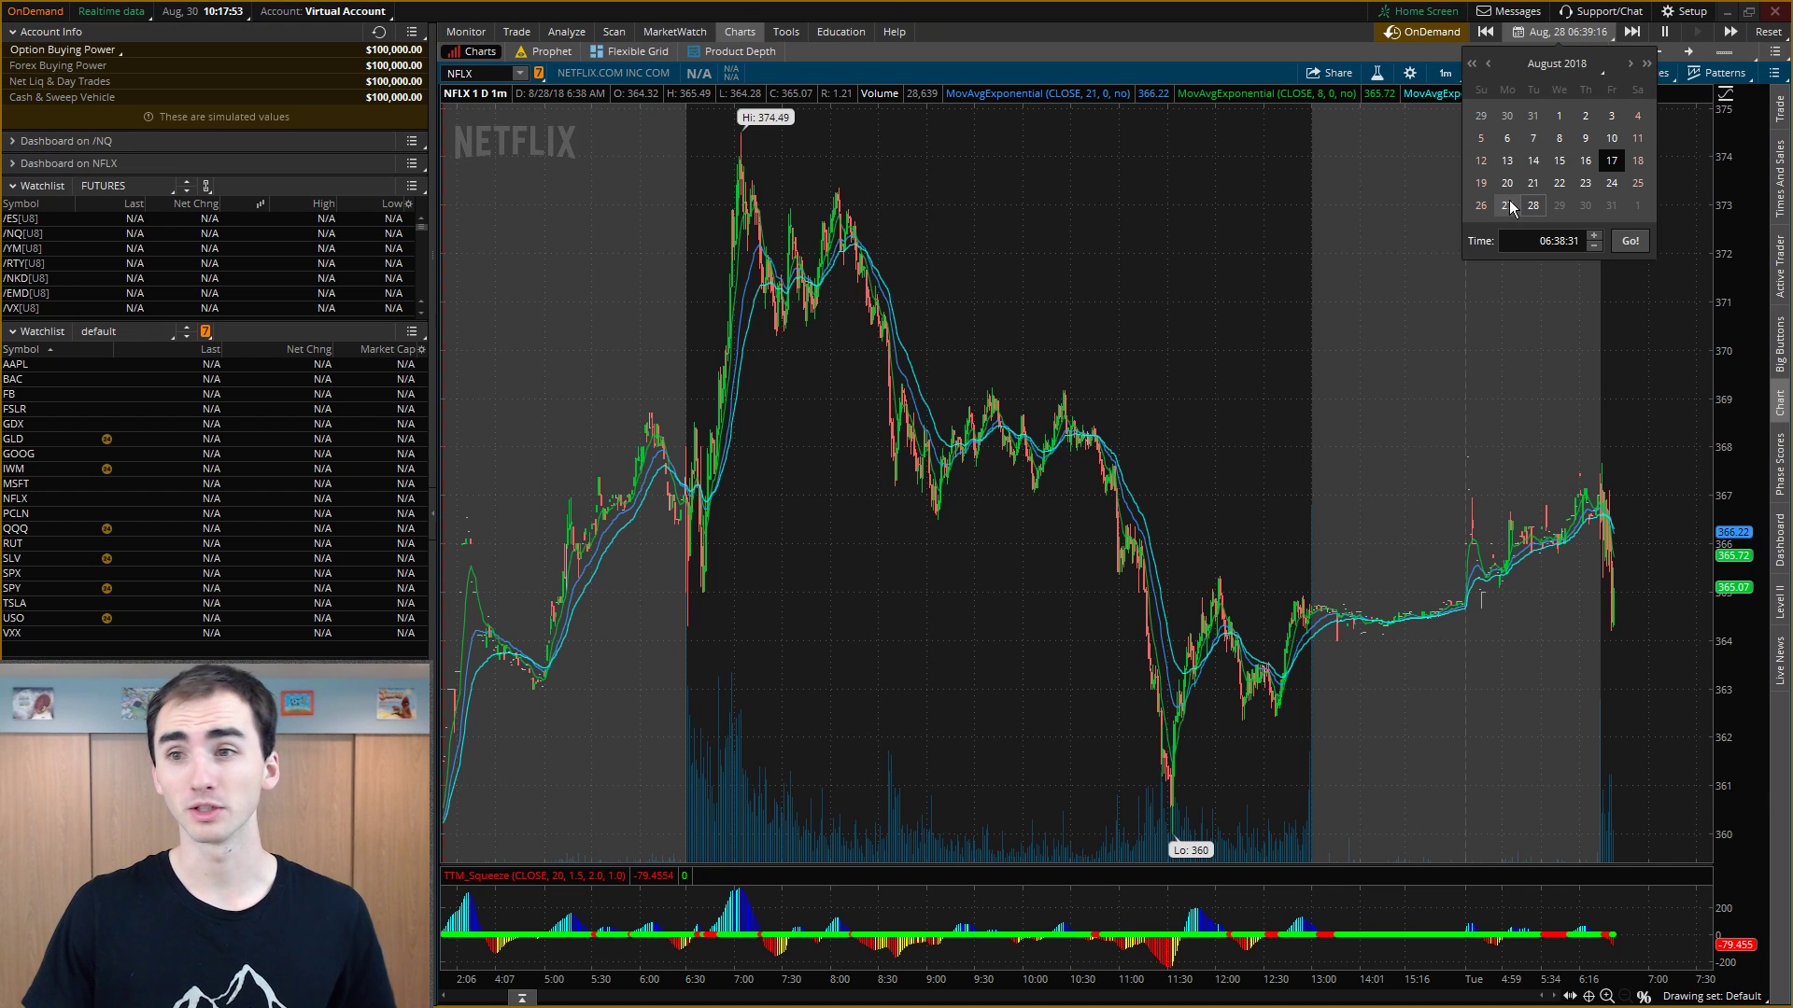
Set the replay to August 27, 2018 at 06:30:00 and load that moment.
type("0")
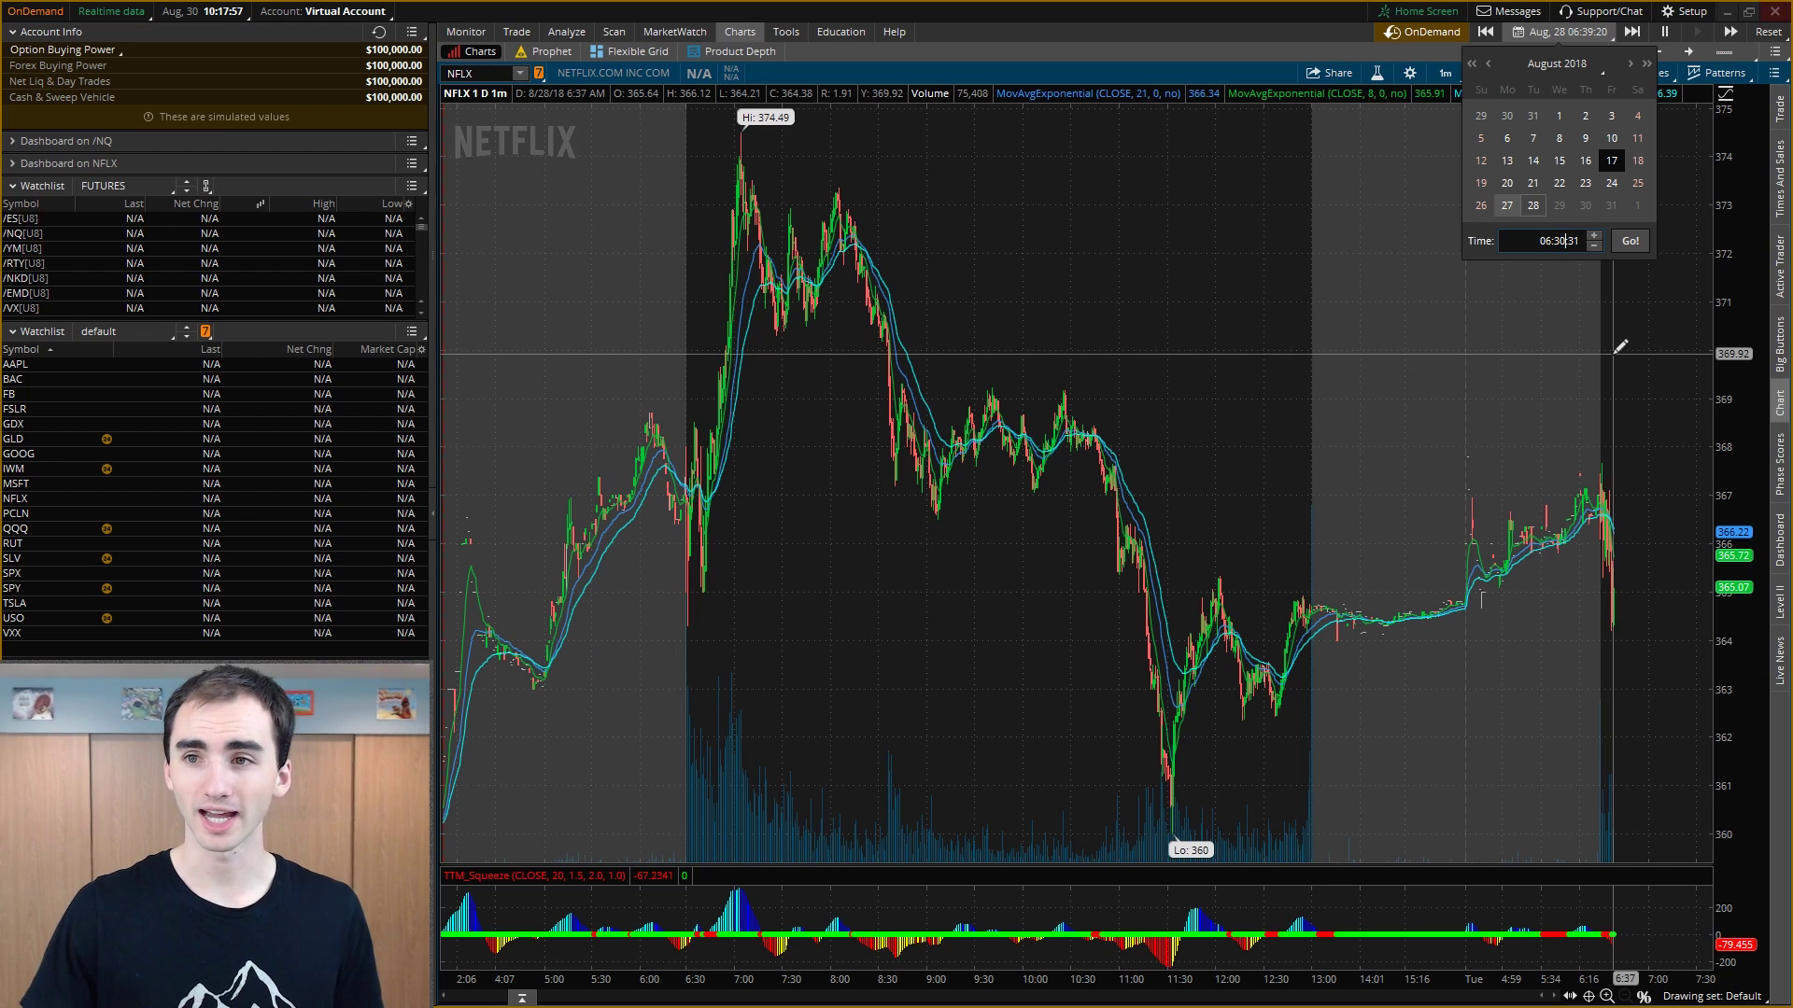
left_click(1579, 241)
type("00")
left_click(1631, 242)
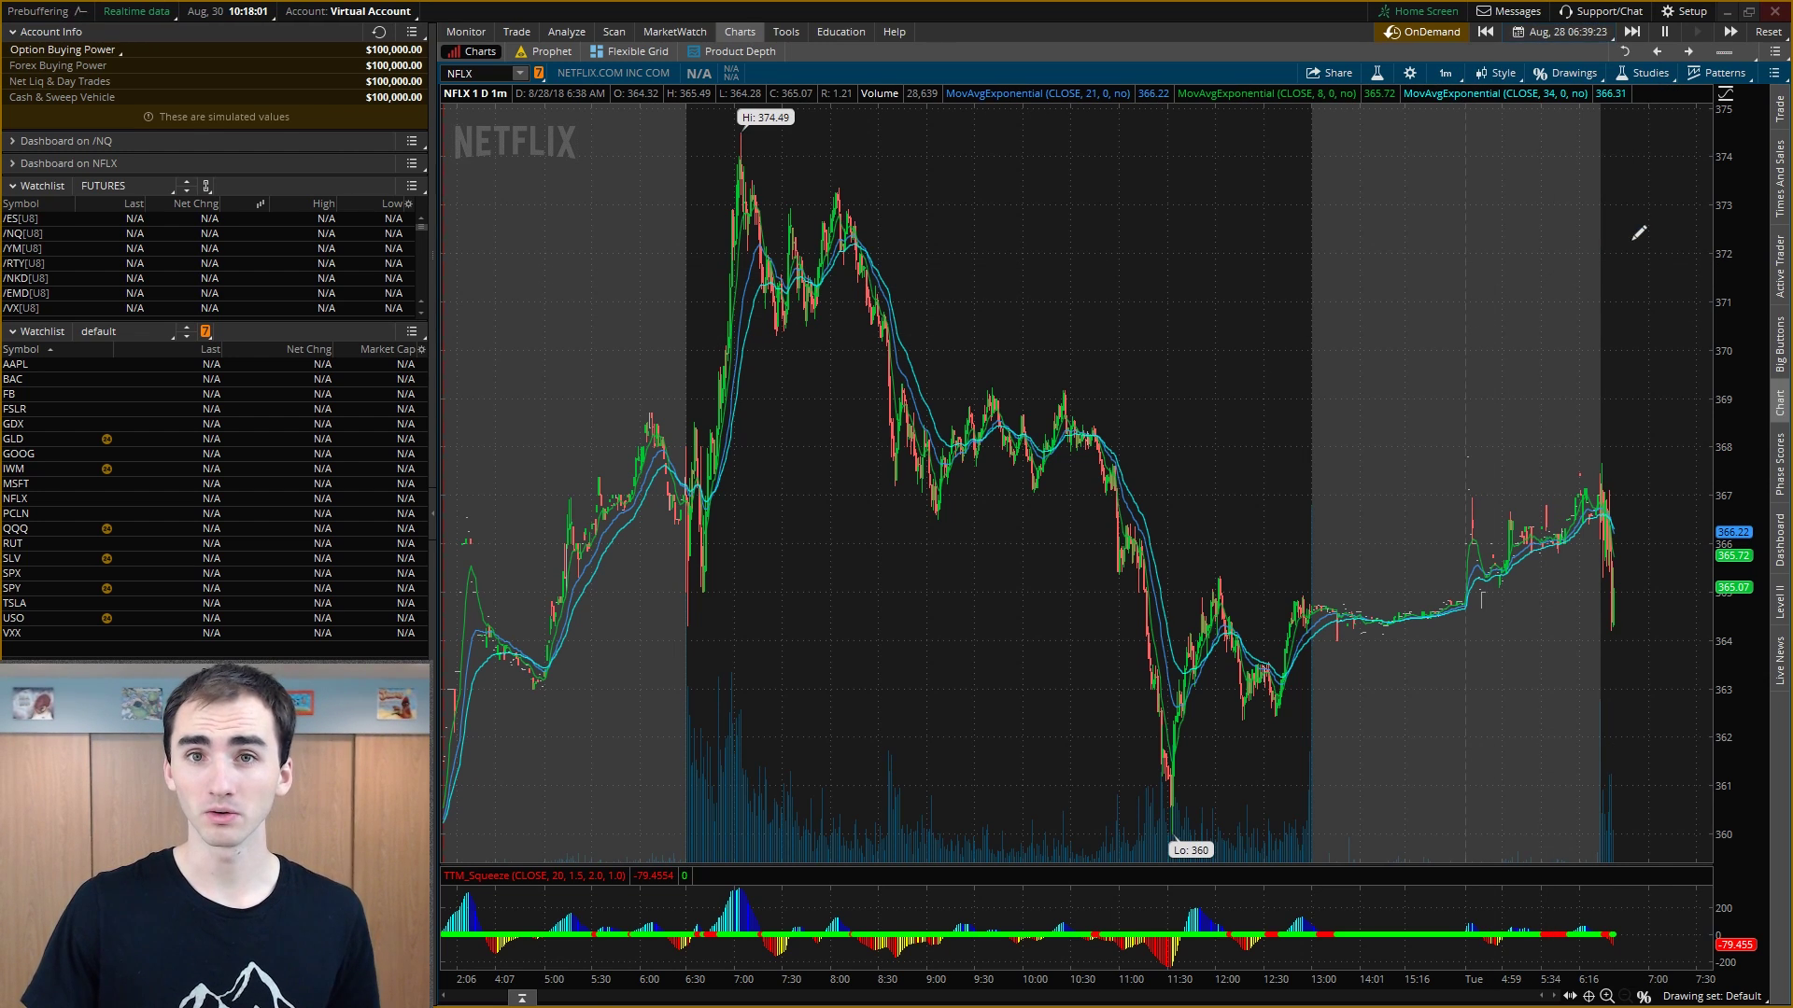
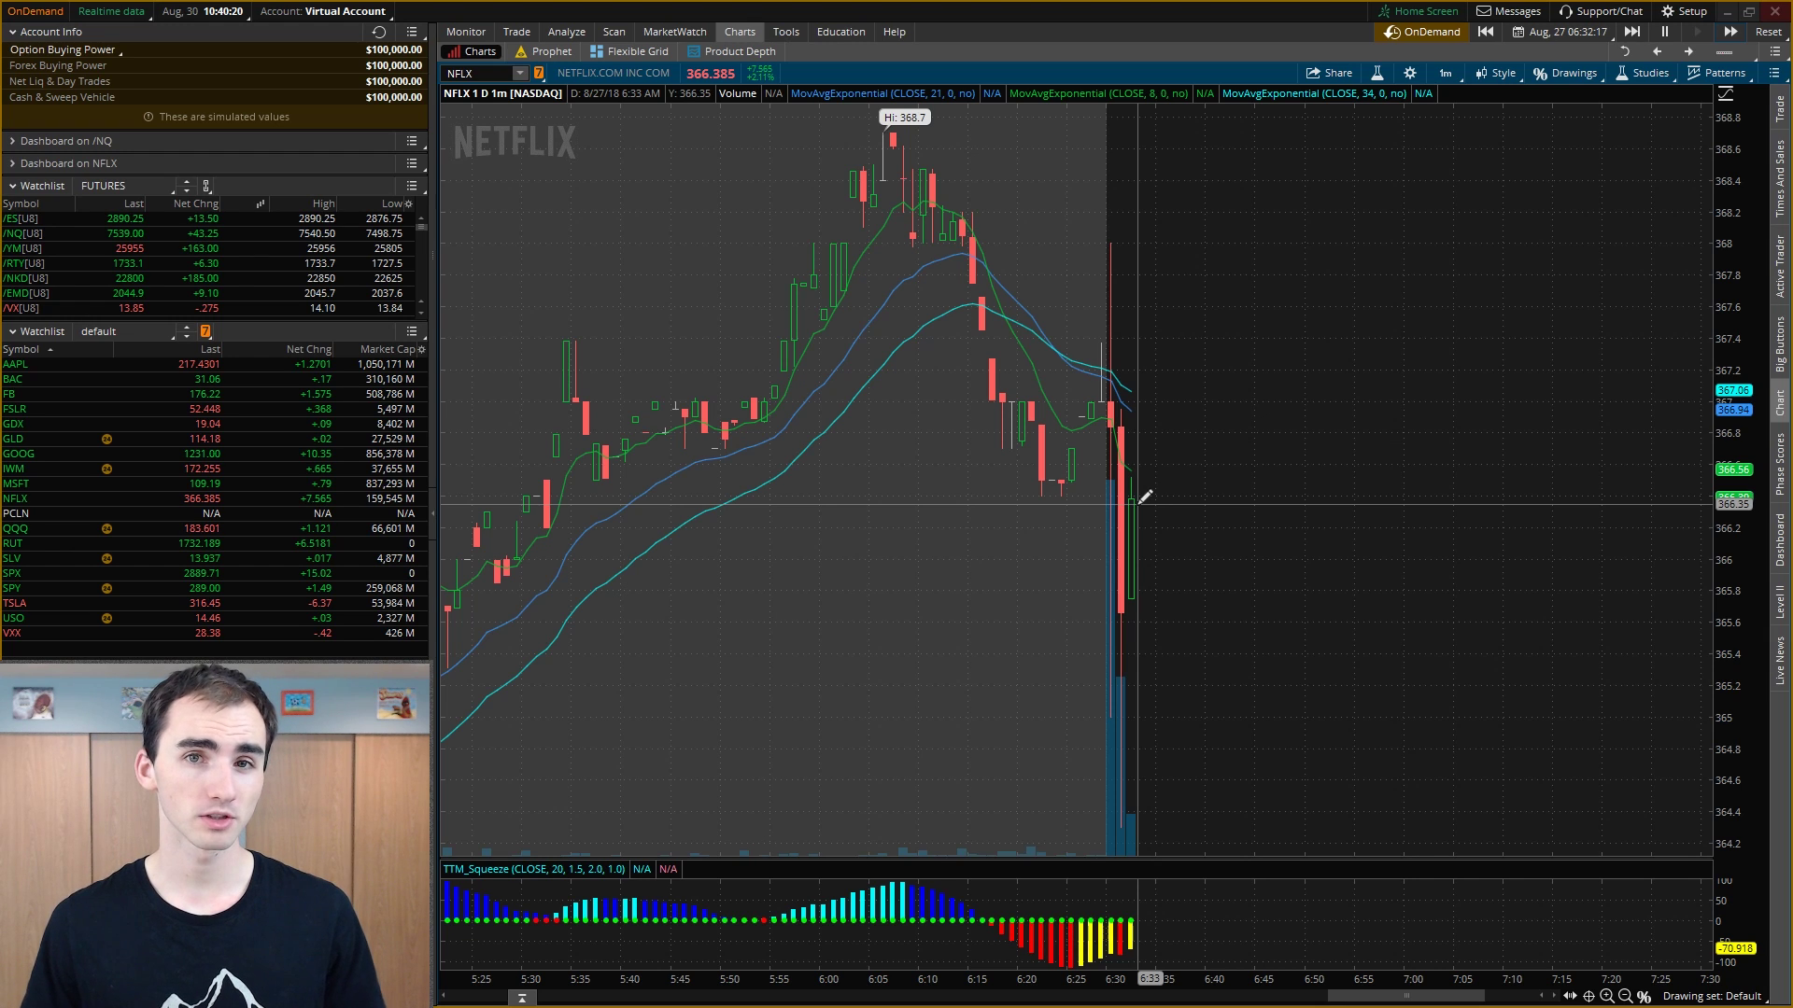
Place a virtual single limit order to buy 10 NFLX 31 AUG 18 370 calls at 5.80 and send it.
left_click(527, 35)
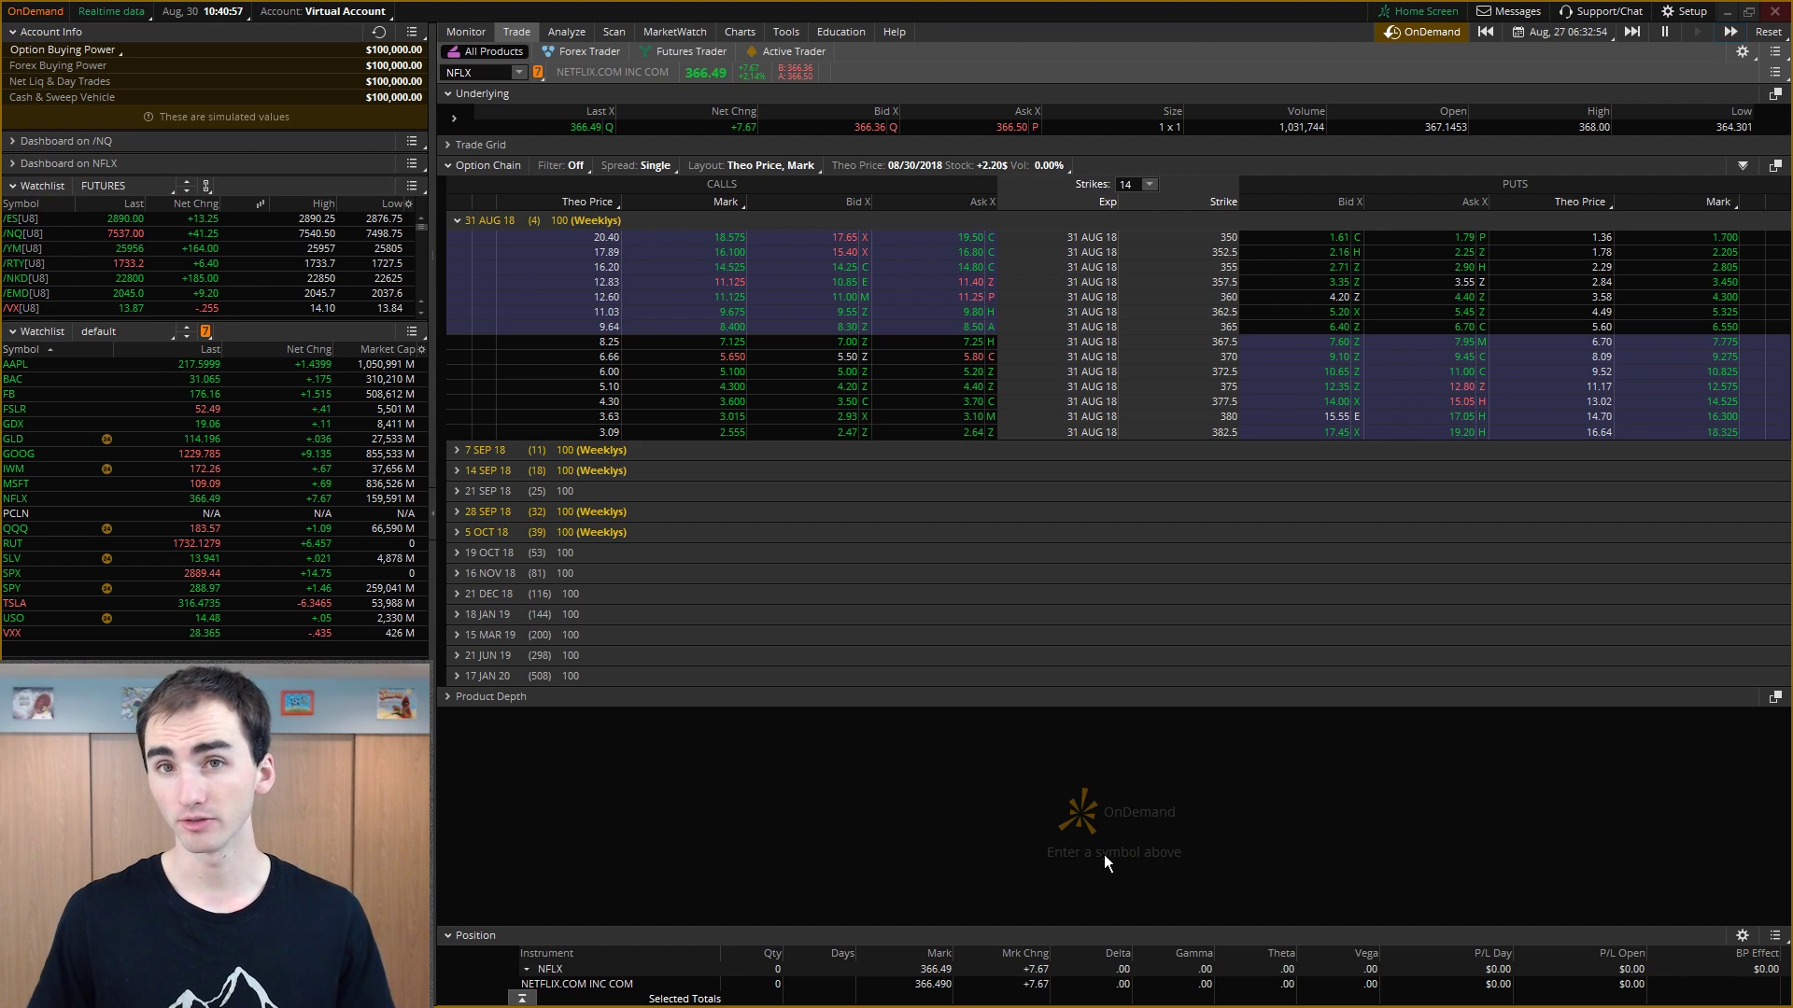
right_click(941, 354)
mouse_move(1079, 376)
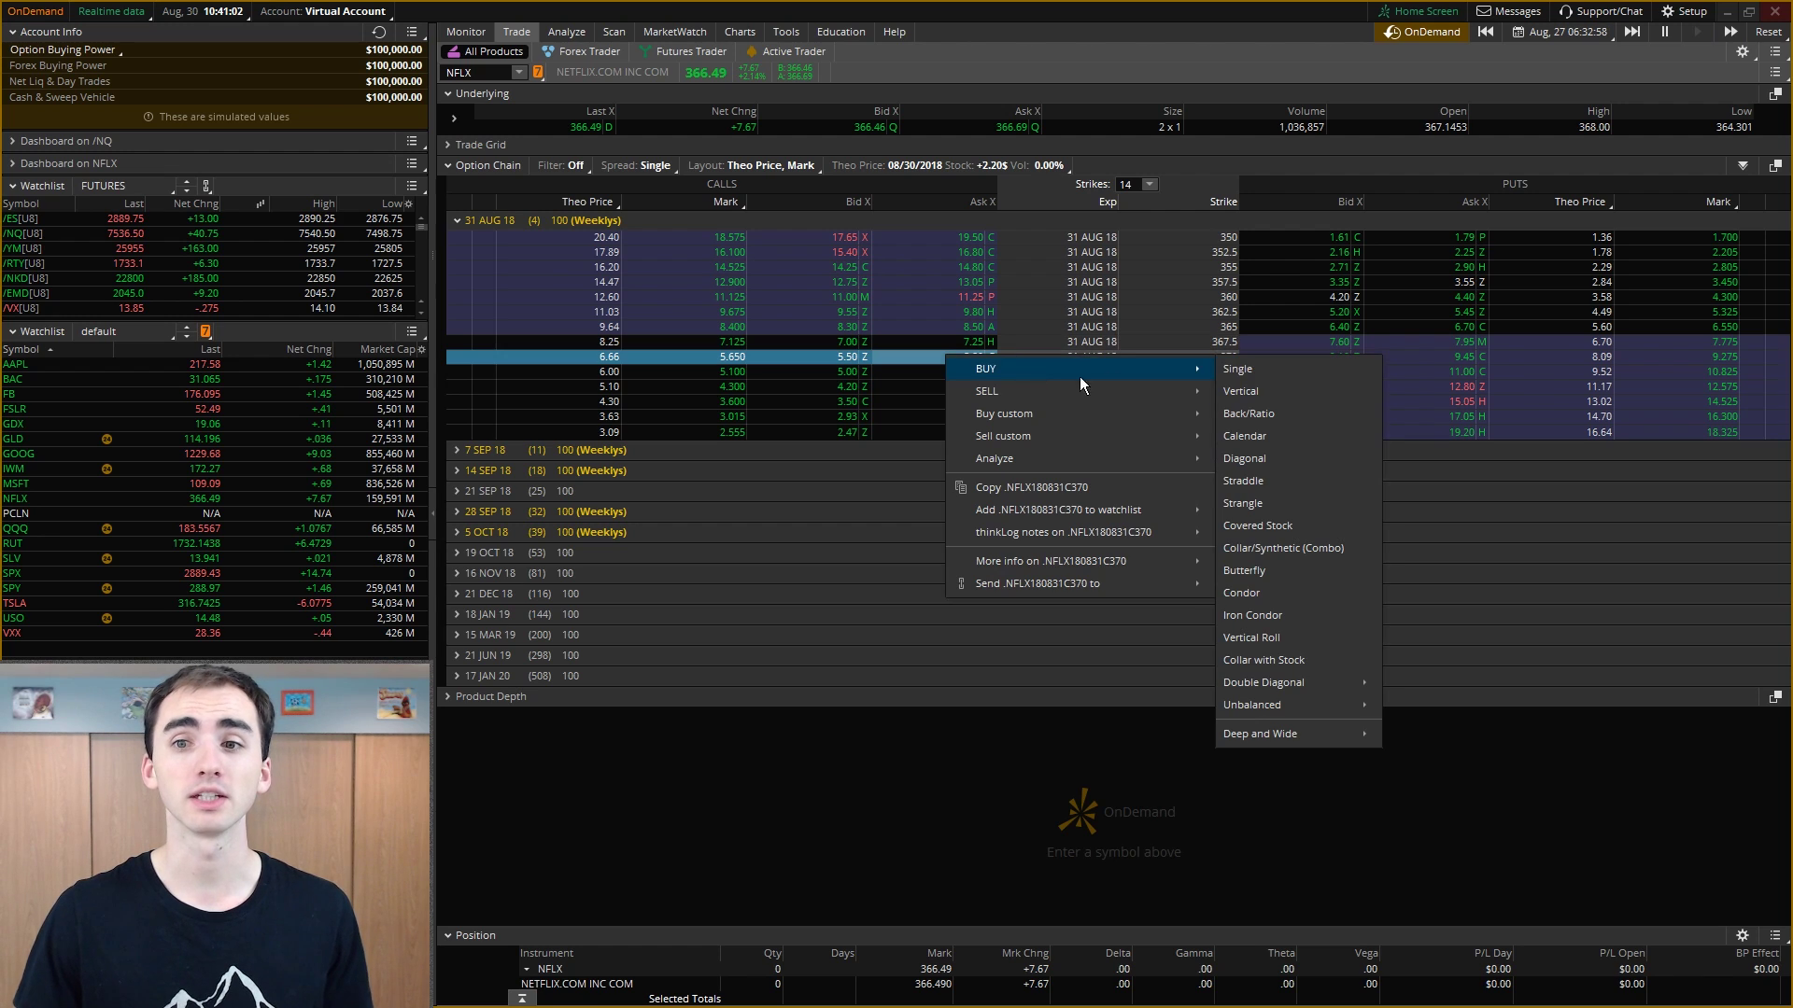
left_click(1250, 370)
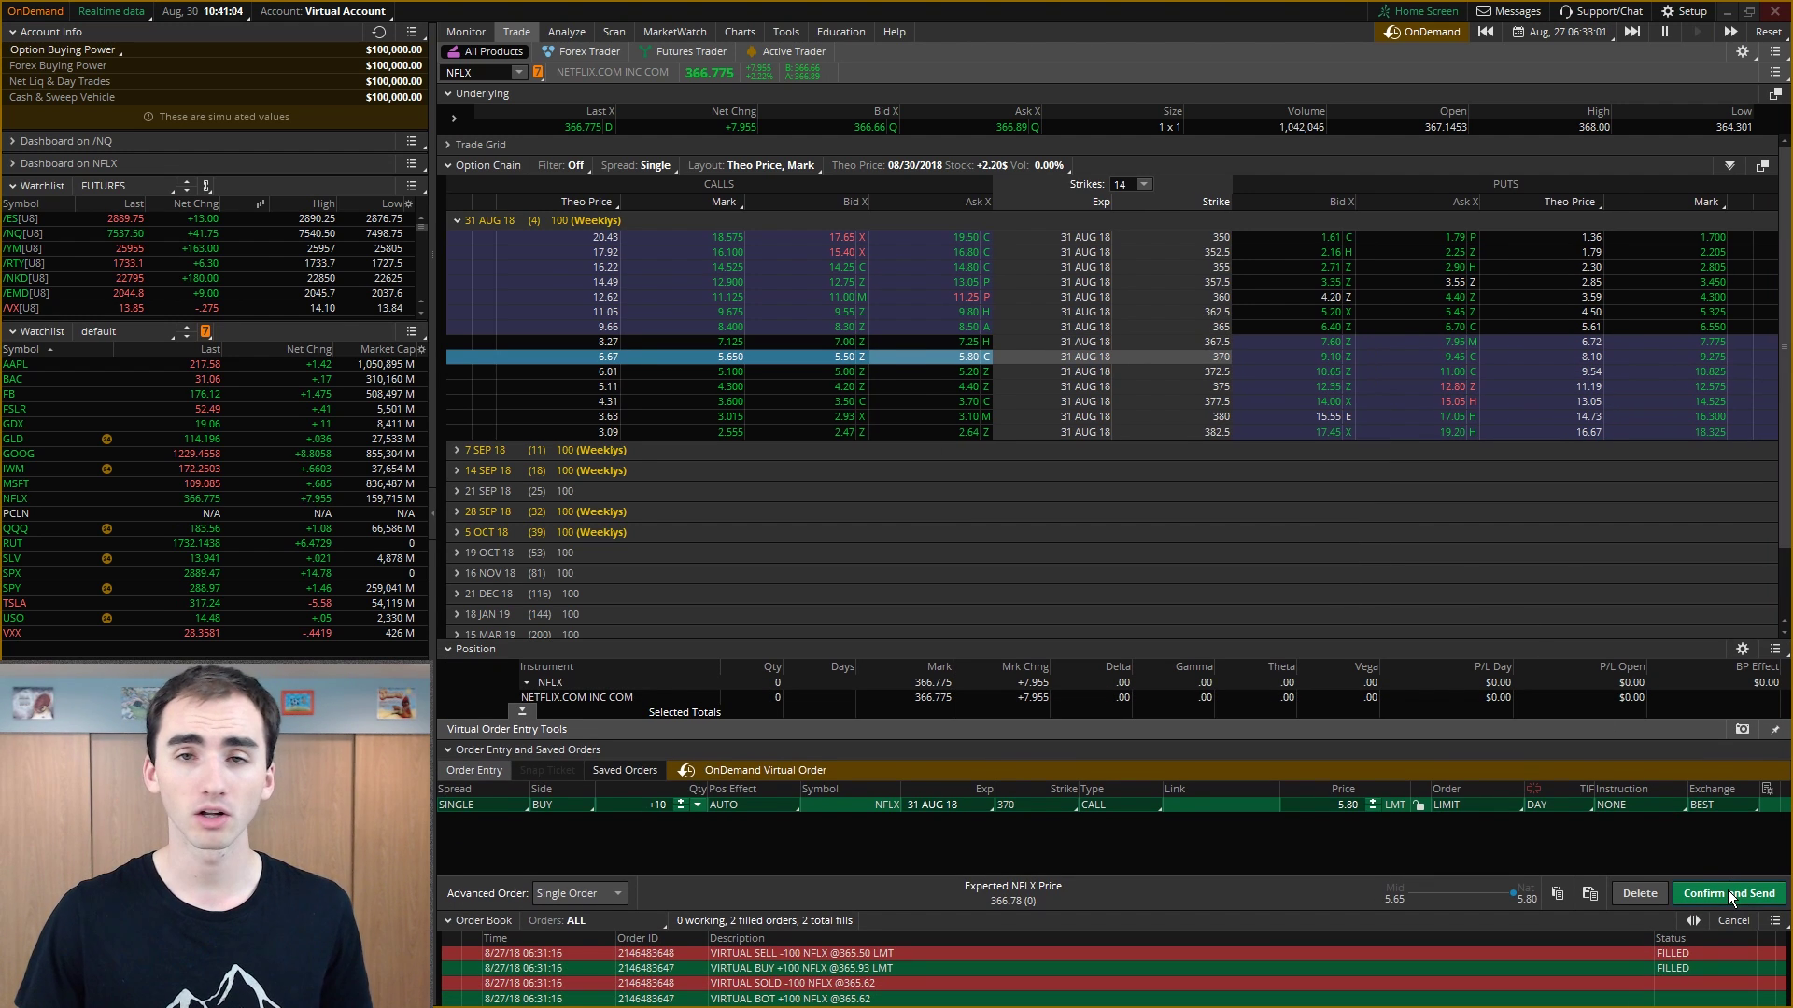
left_click(1727, 895)
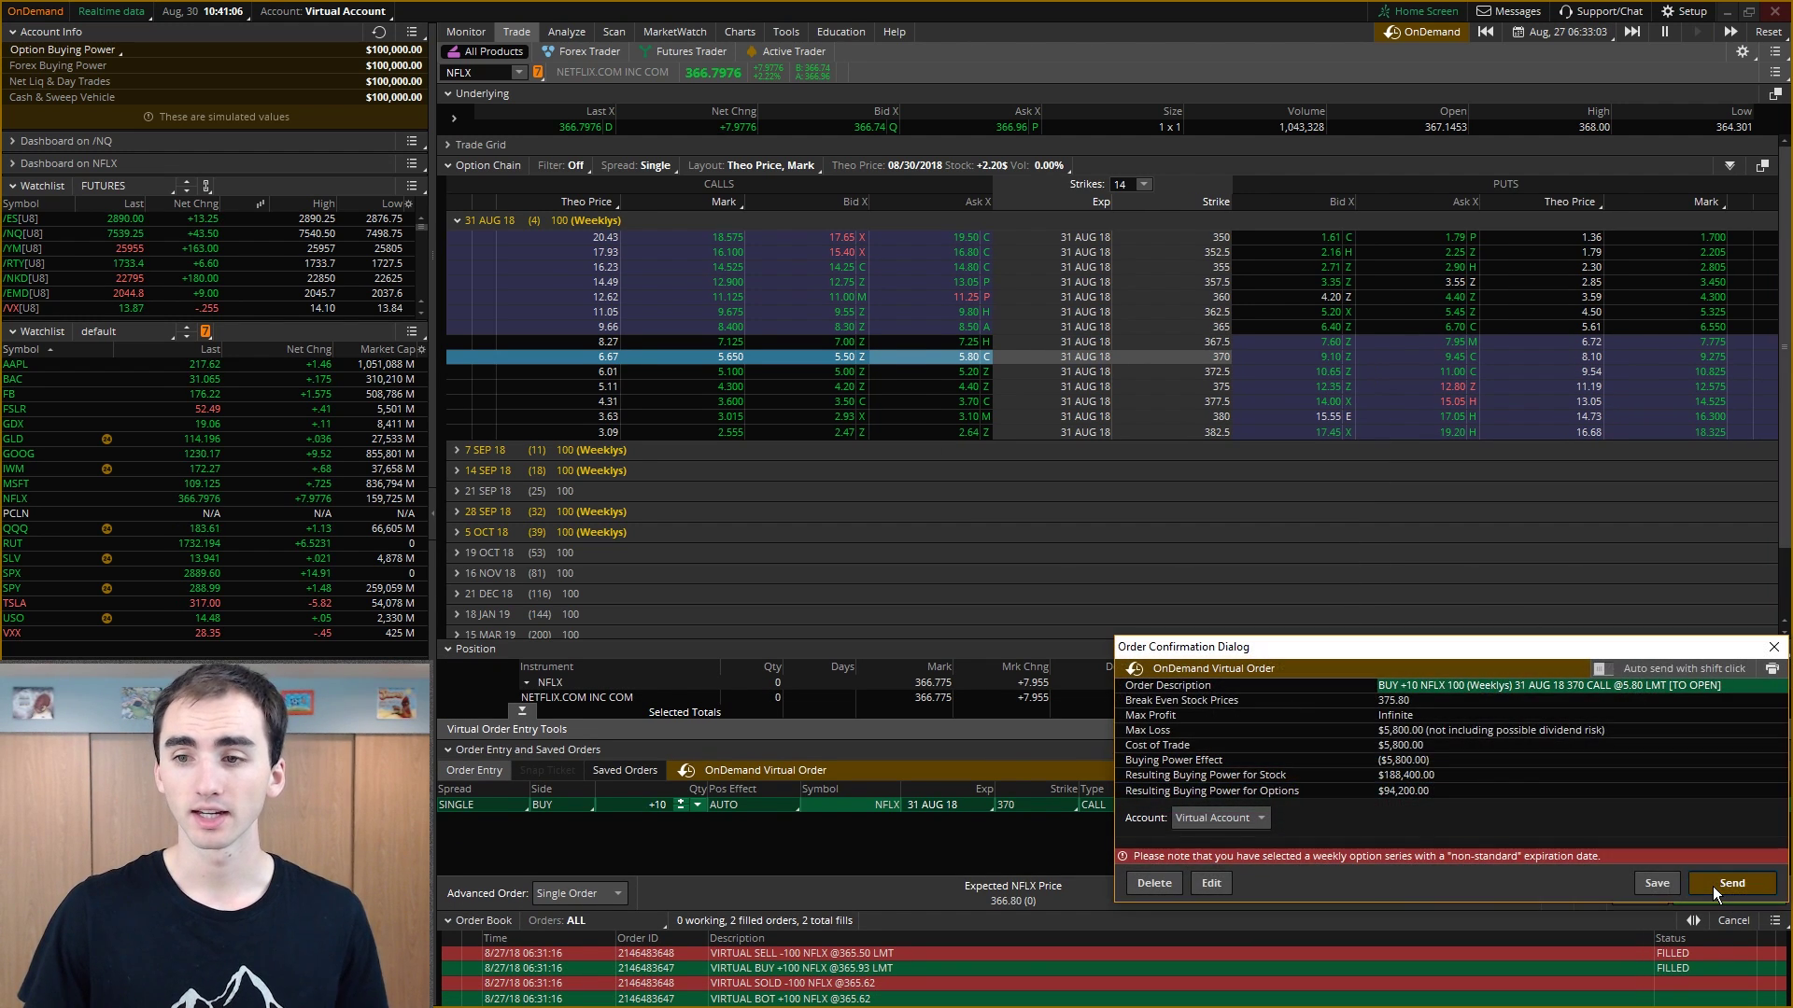
left_click(1713, 886)
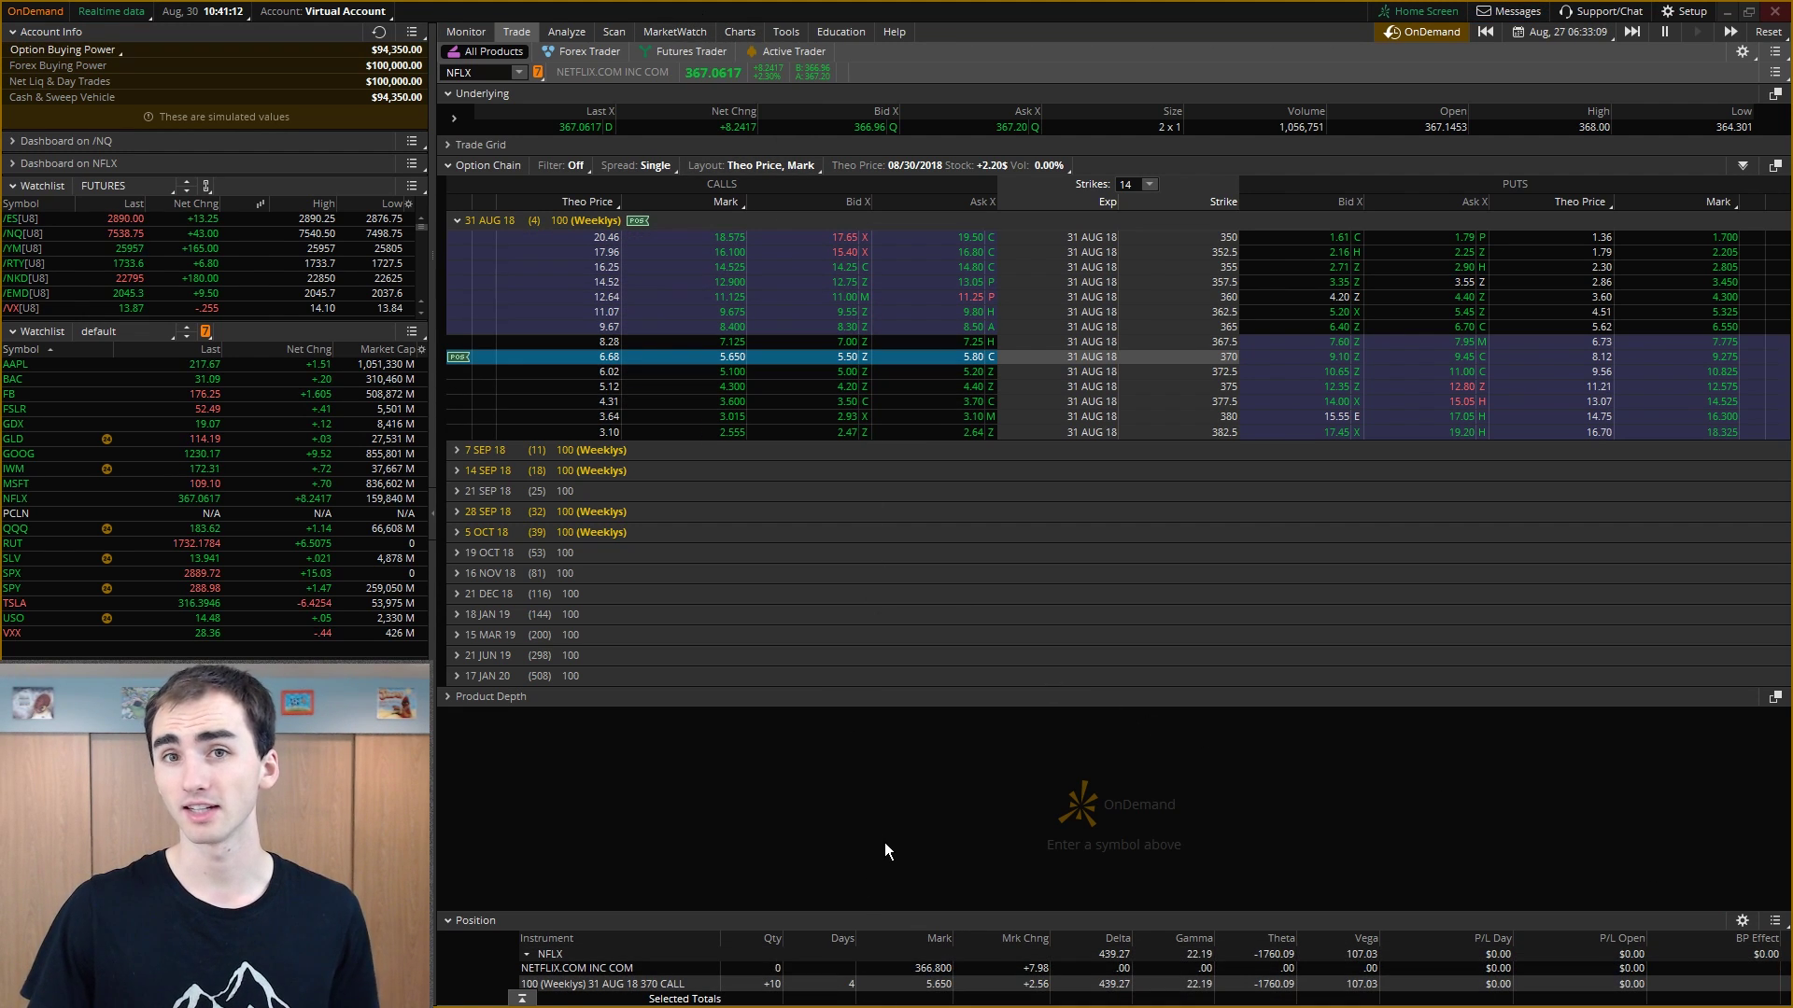
Return to the NFLX chart and play the market replay.
left_click(740, 33)
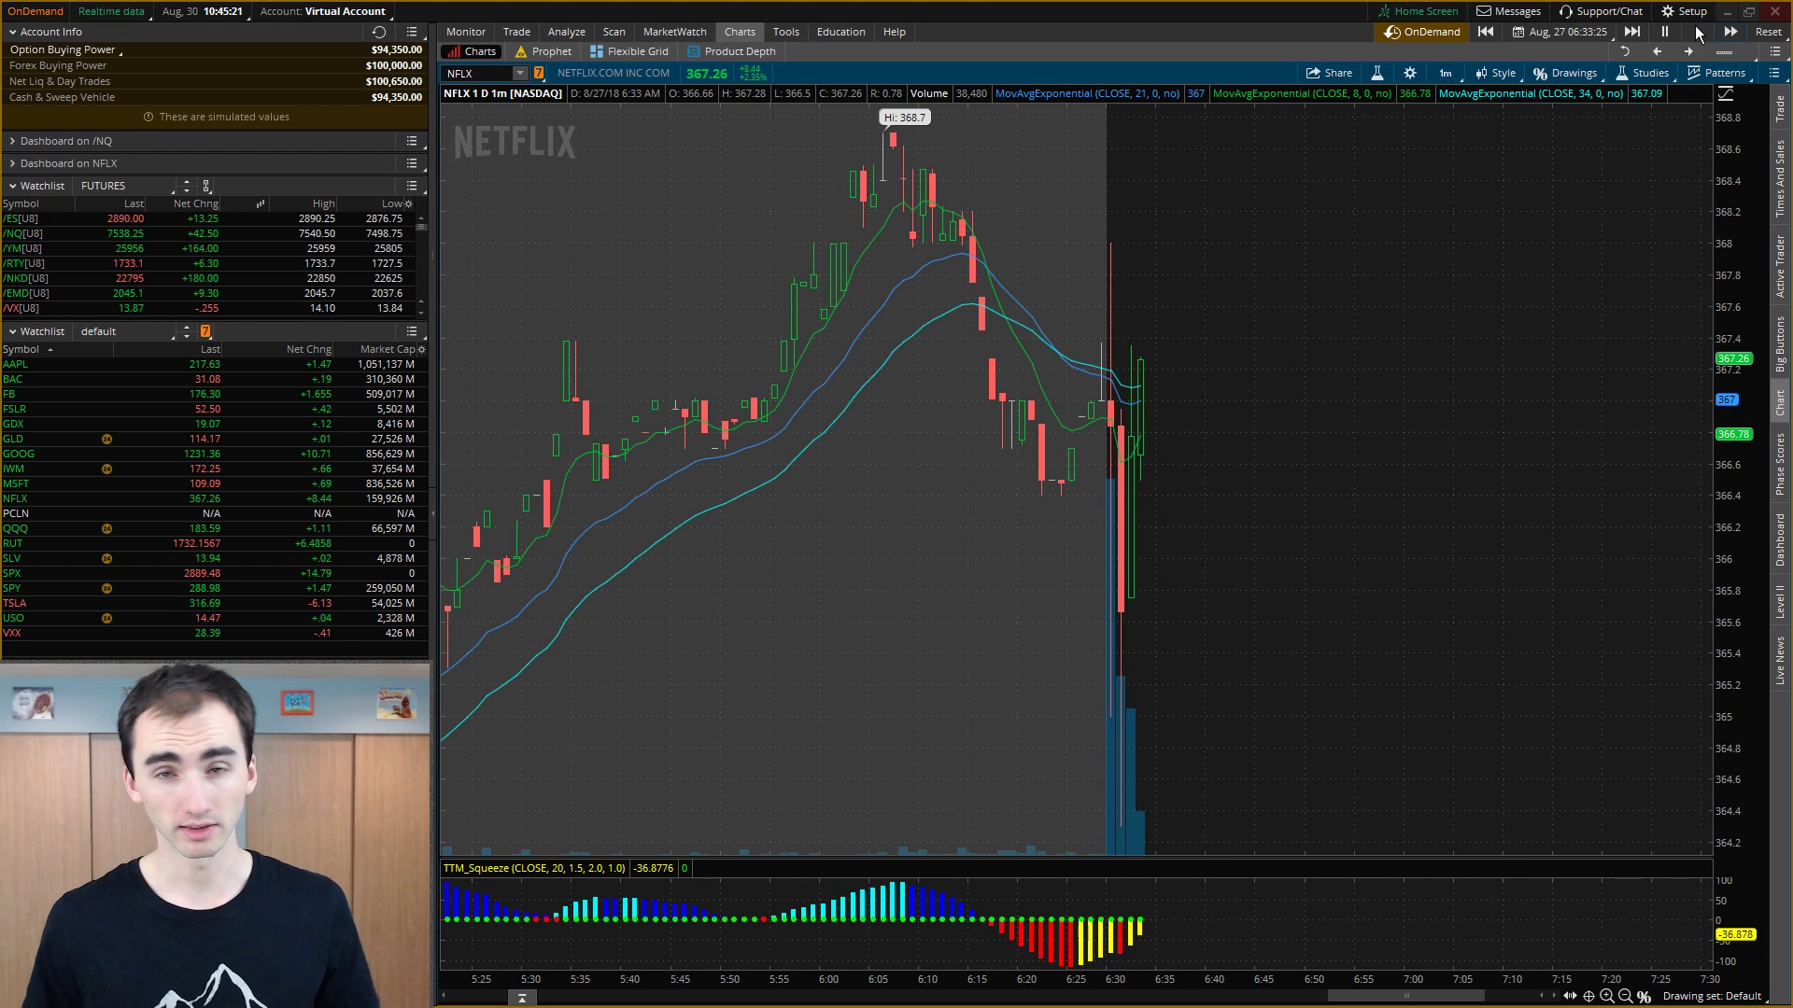
left_click(1697, 32)
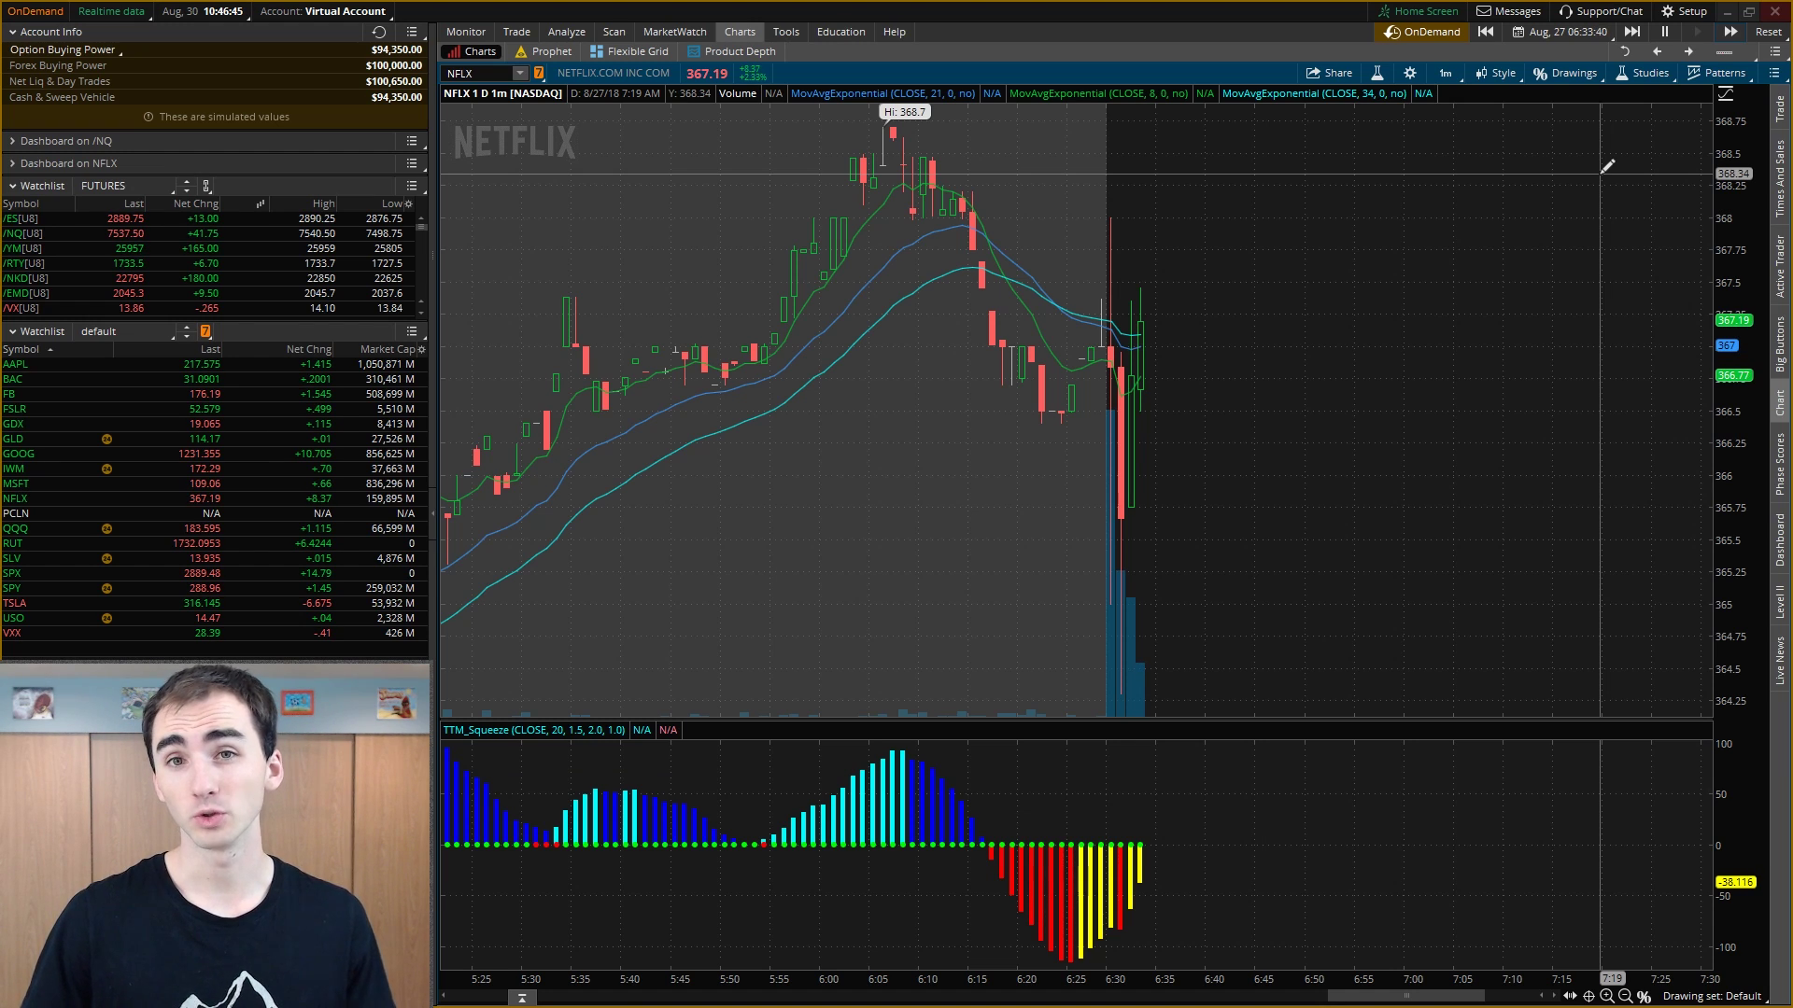
Reset the OnDemand replay time and check the replay date in the calendar.
left_click(1767, 33)
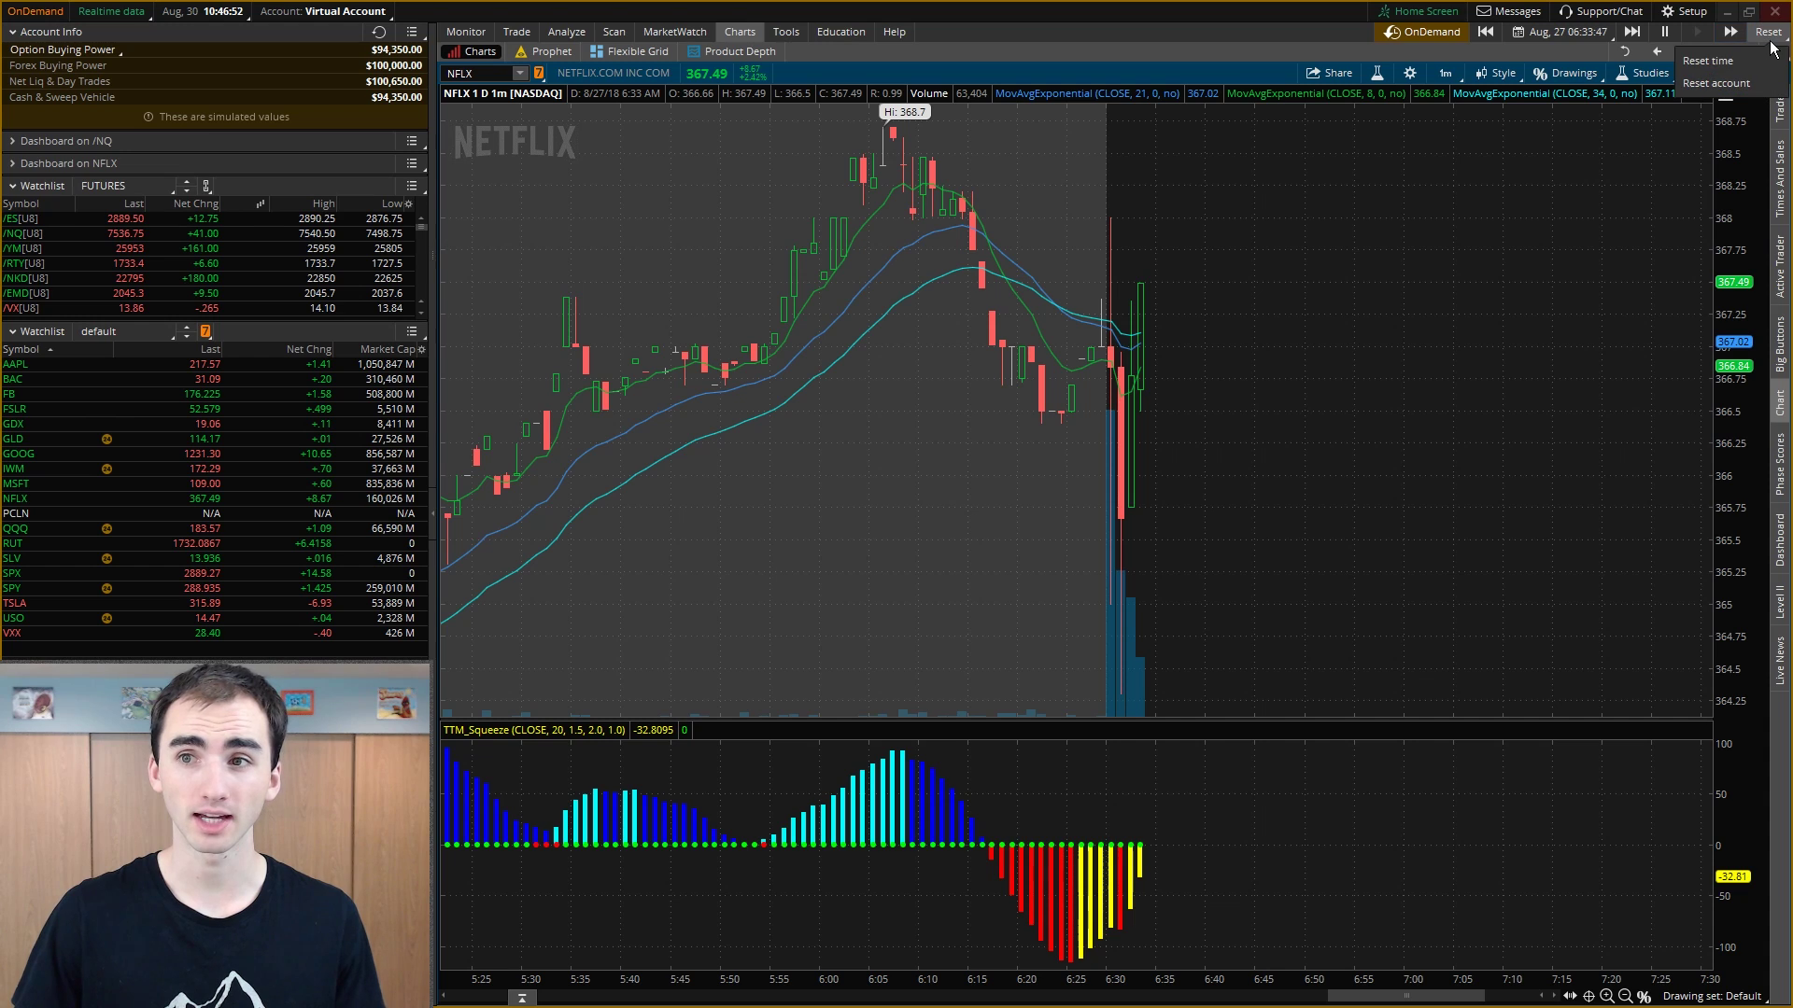
left_click(1710, 61)
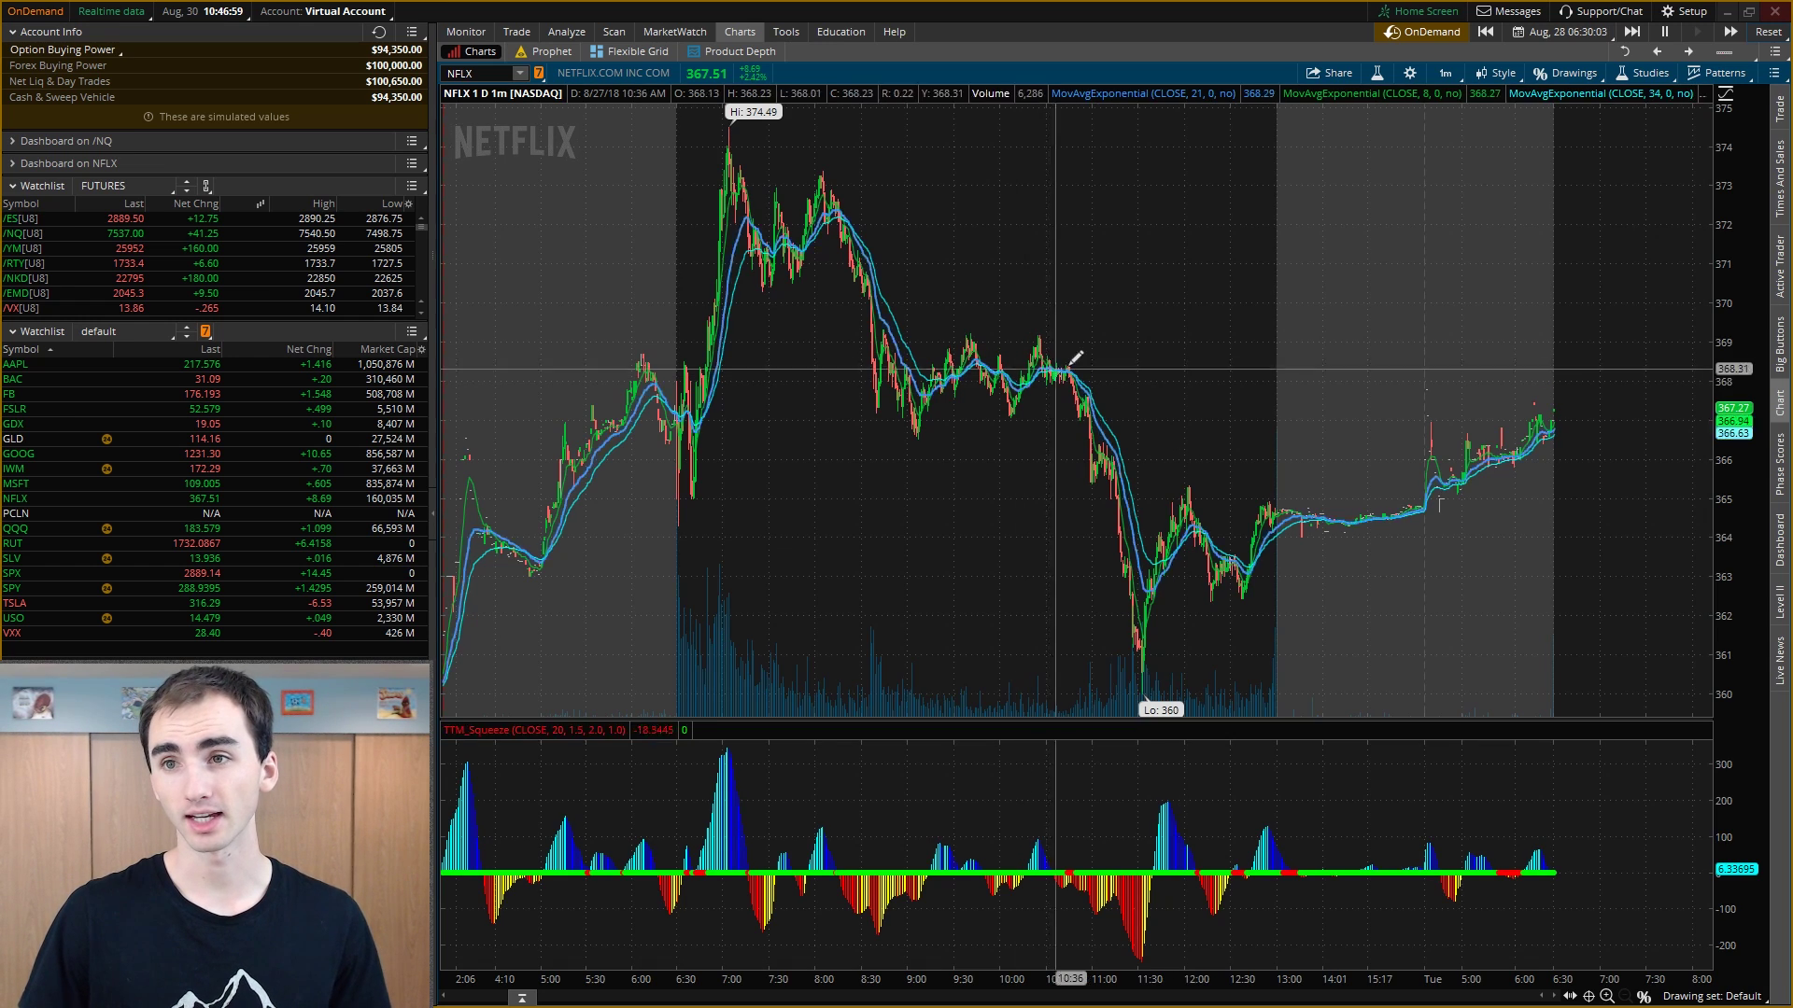
left_click(1560, 31)
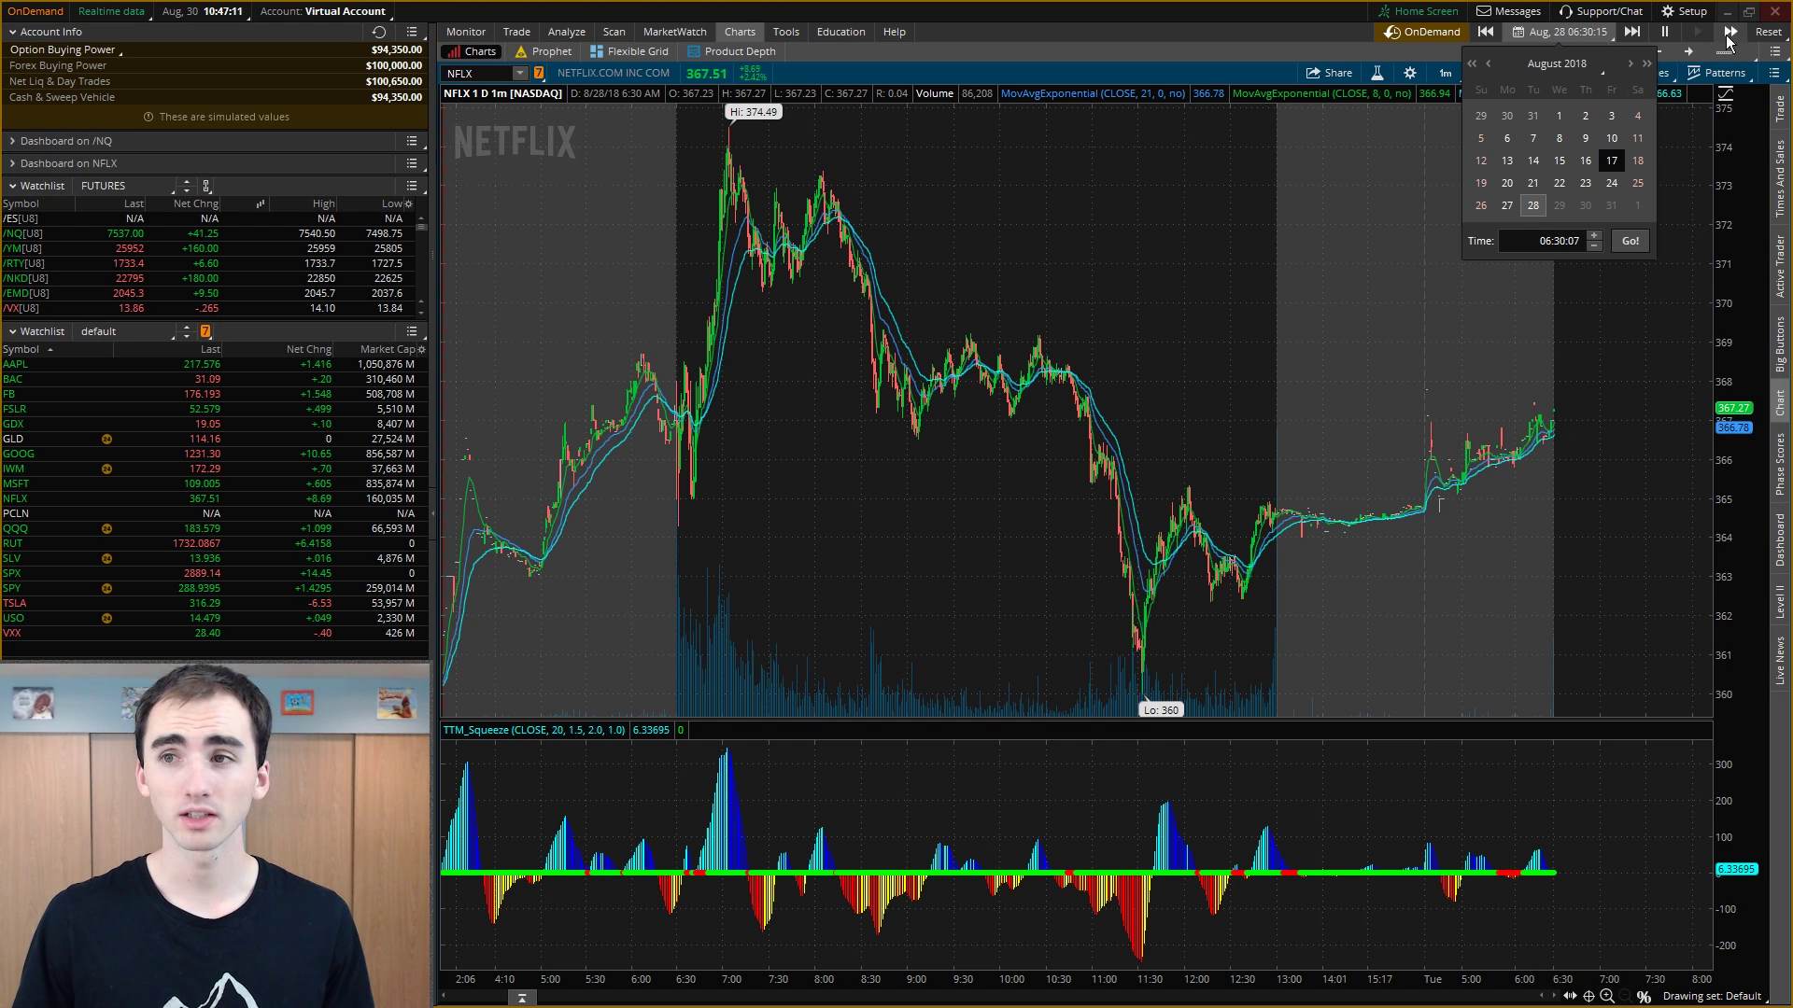
Reset the virtual account, clearing all its orders, positions and balances.
left_click(1767, 32)
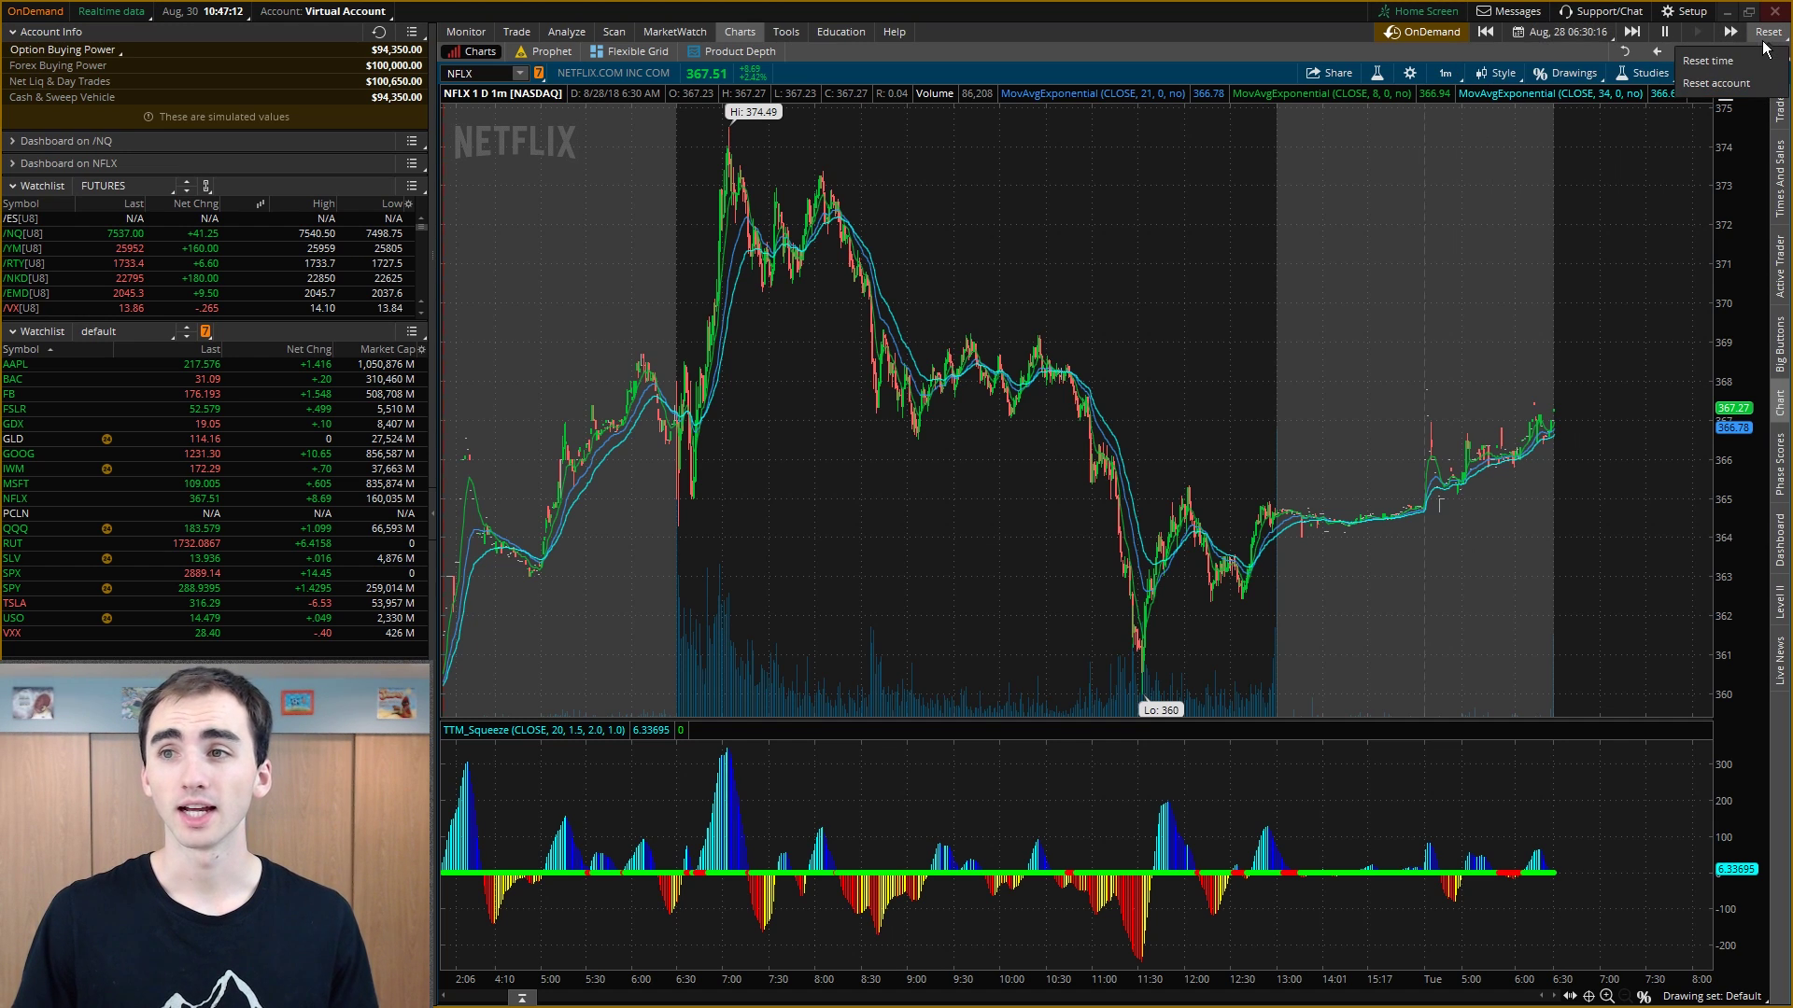
left_click(1719, 83)
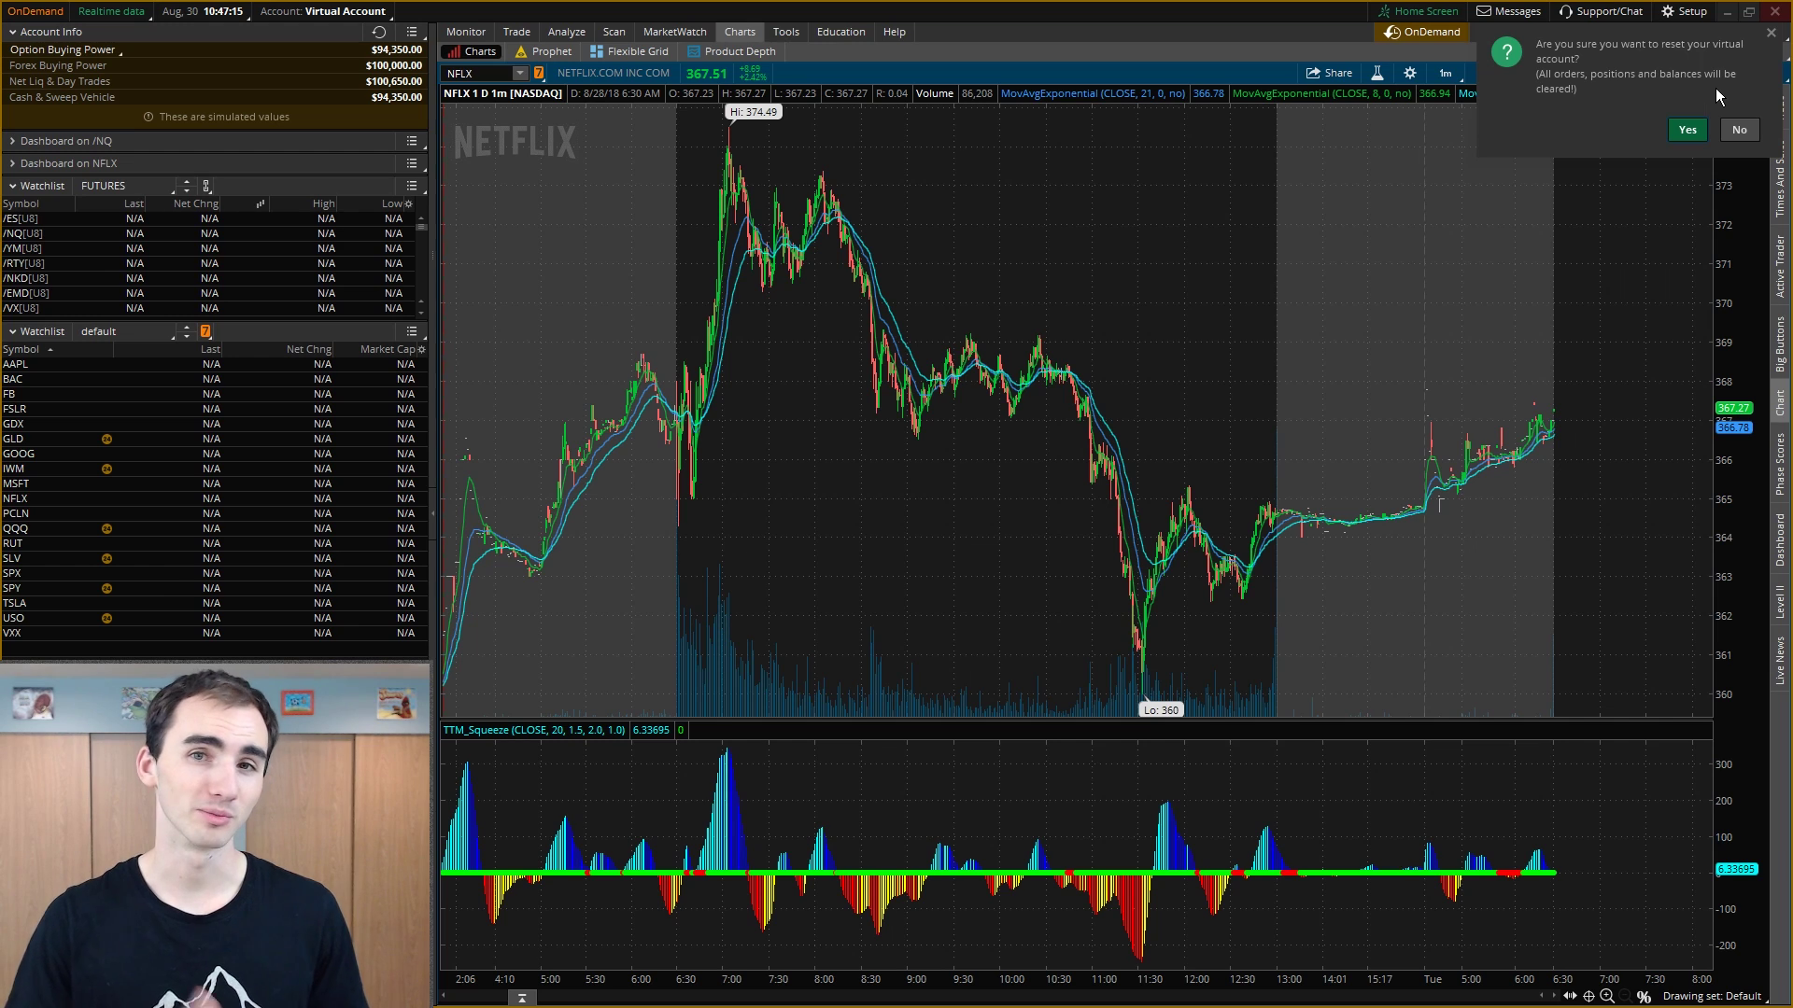
left_click(1698, 131)
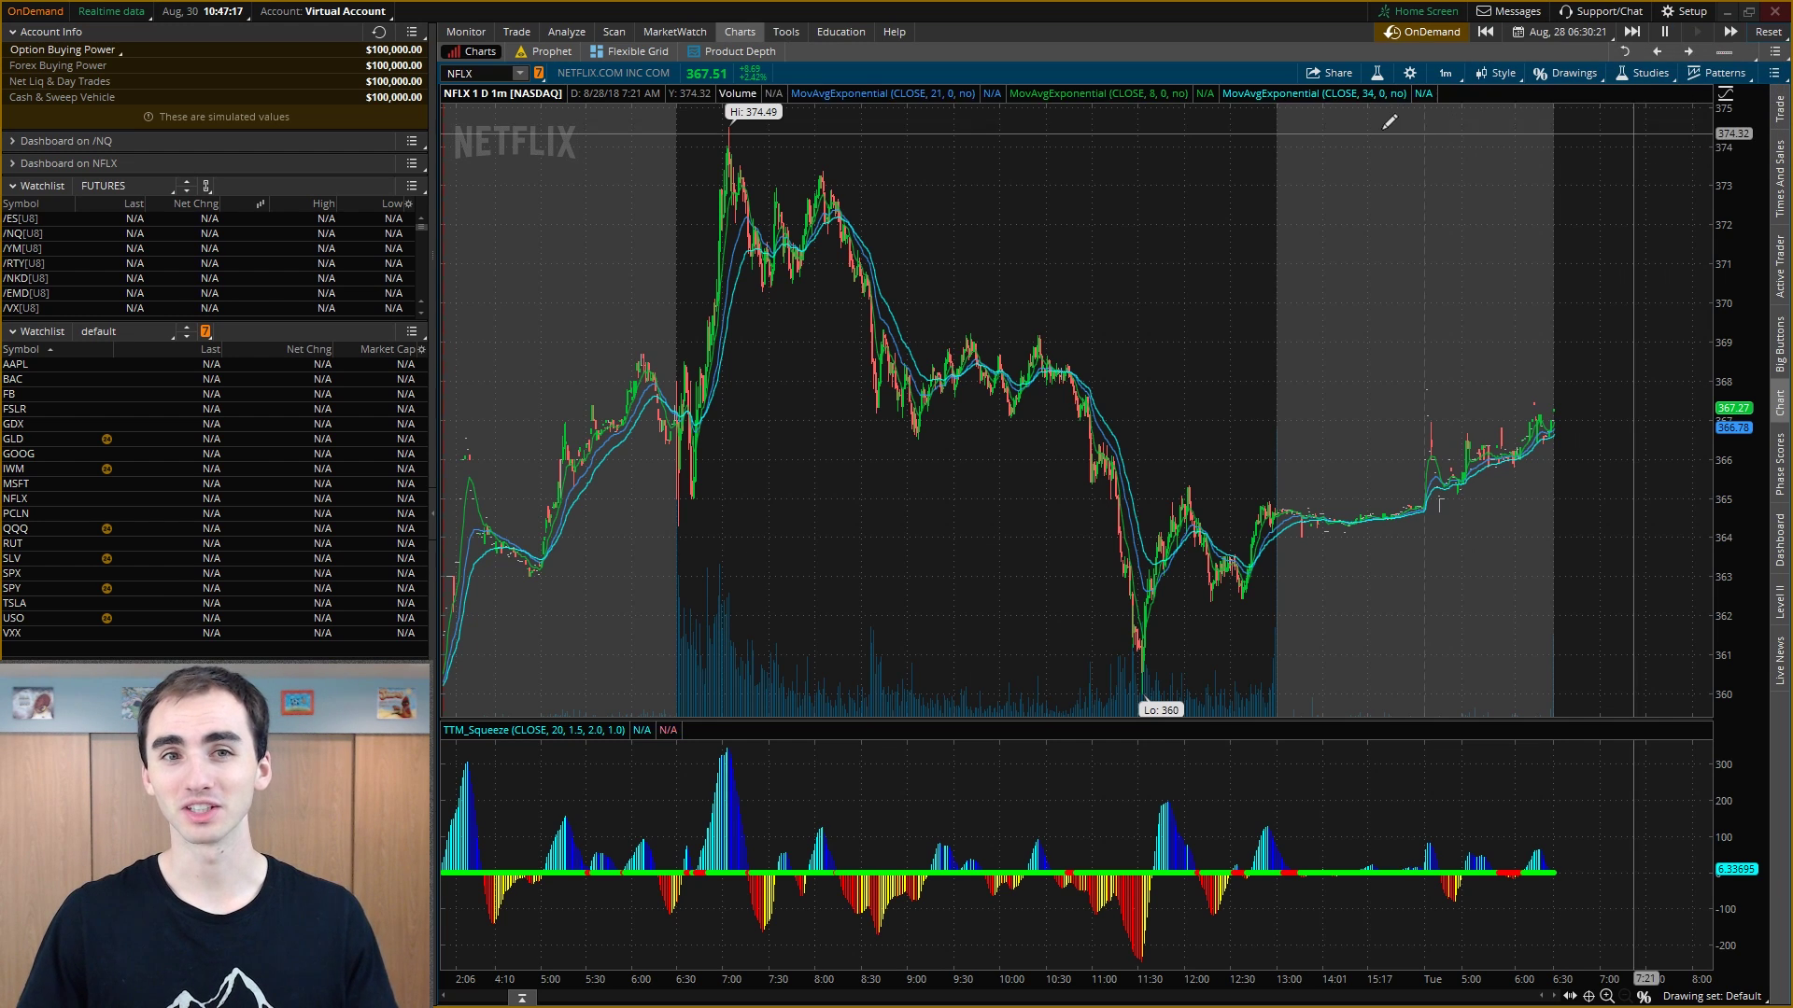